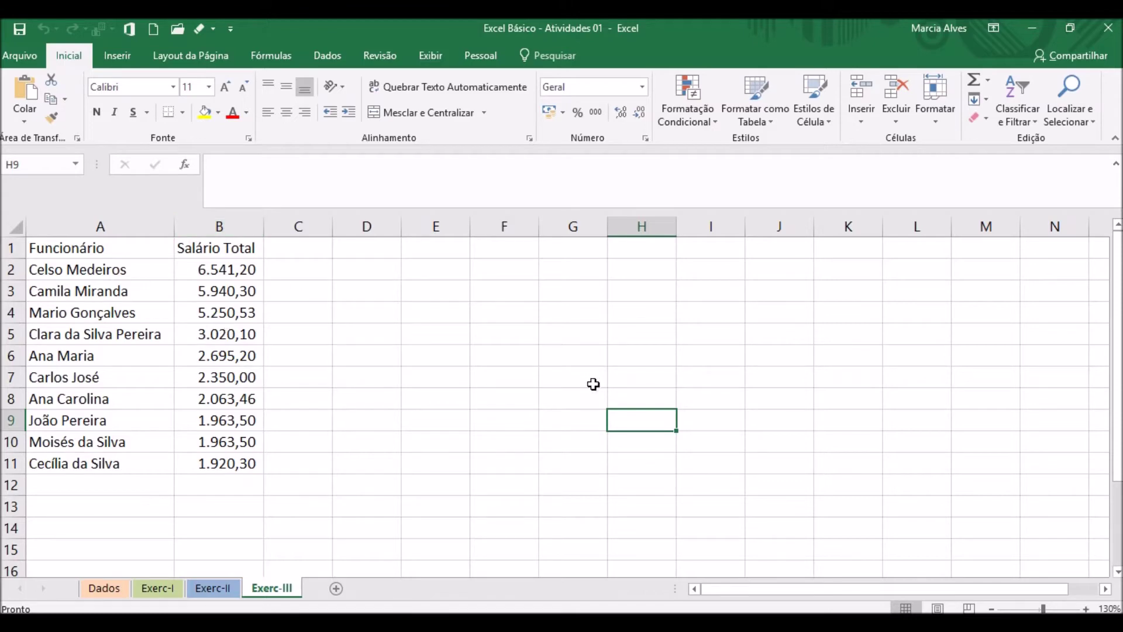
- Preview how the Exerc-III worksheet prints, and return to the worksheet
click(14, 55)
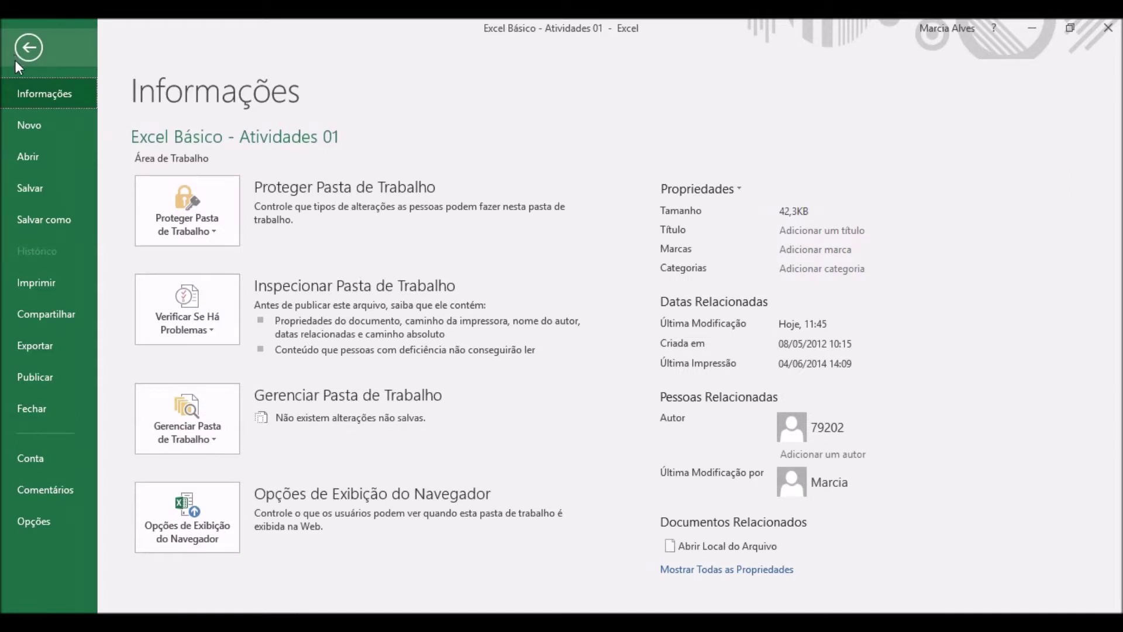
click(37, 286)
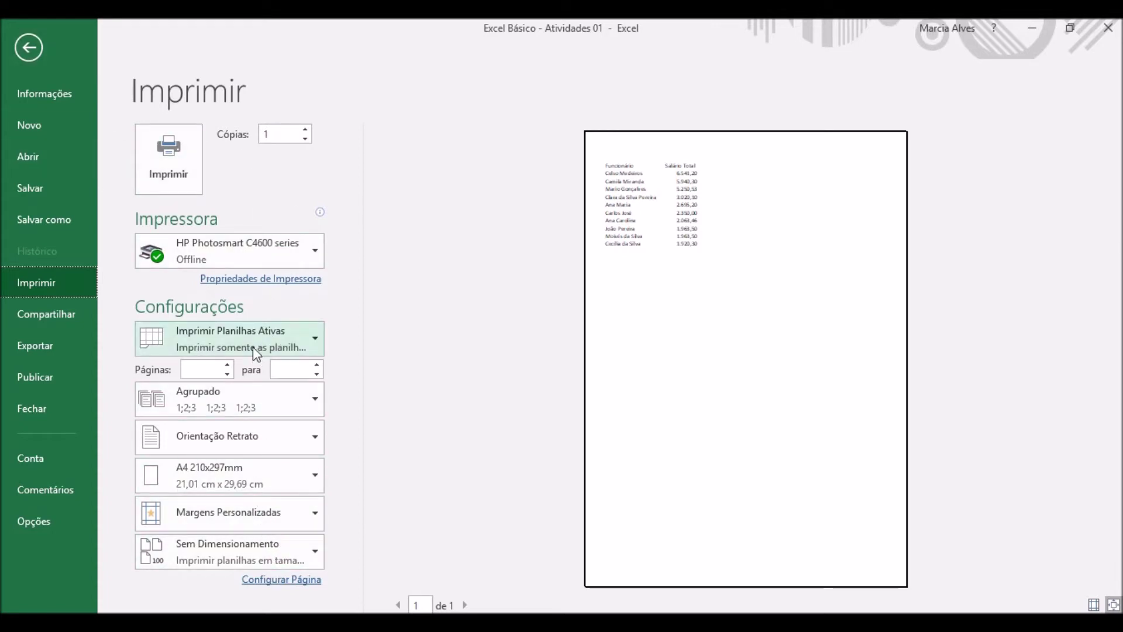
click(30, 49)
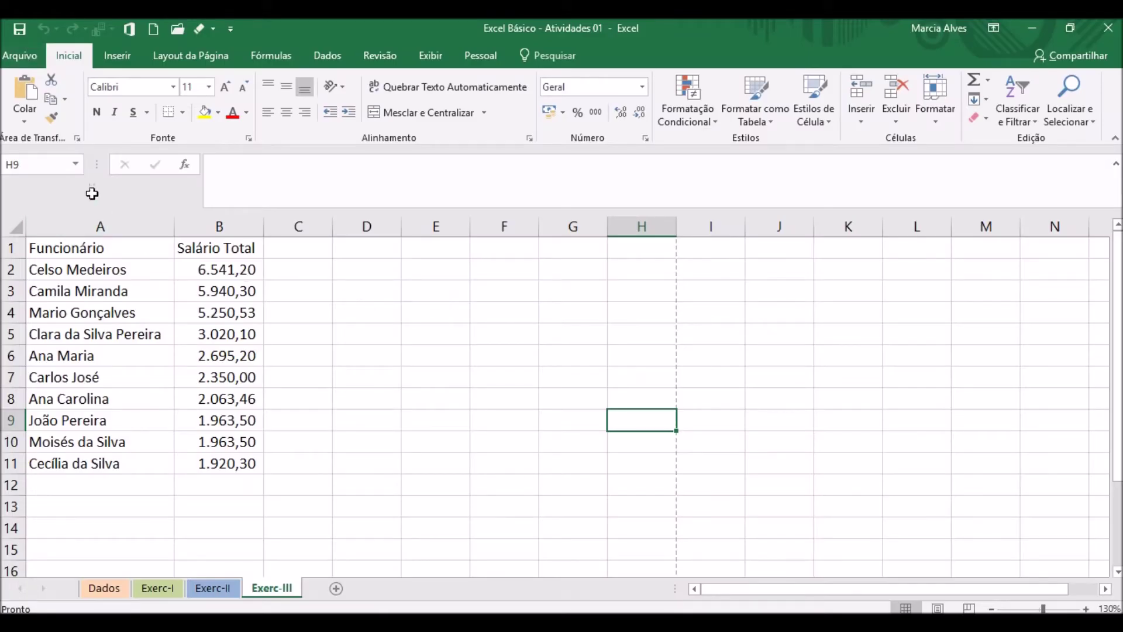
- Switch to the Dados worksheet and bring up its print preview and settings
click(111, 591)
drag(990, 588, 789, 592)
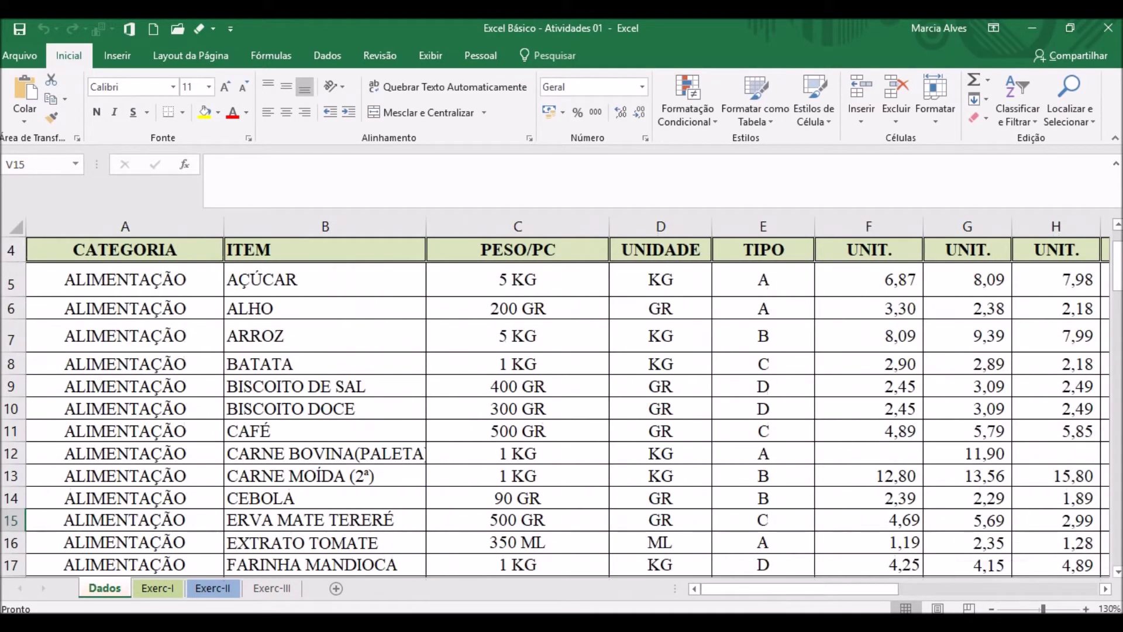
click(14, 57)
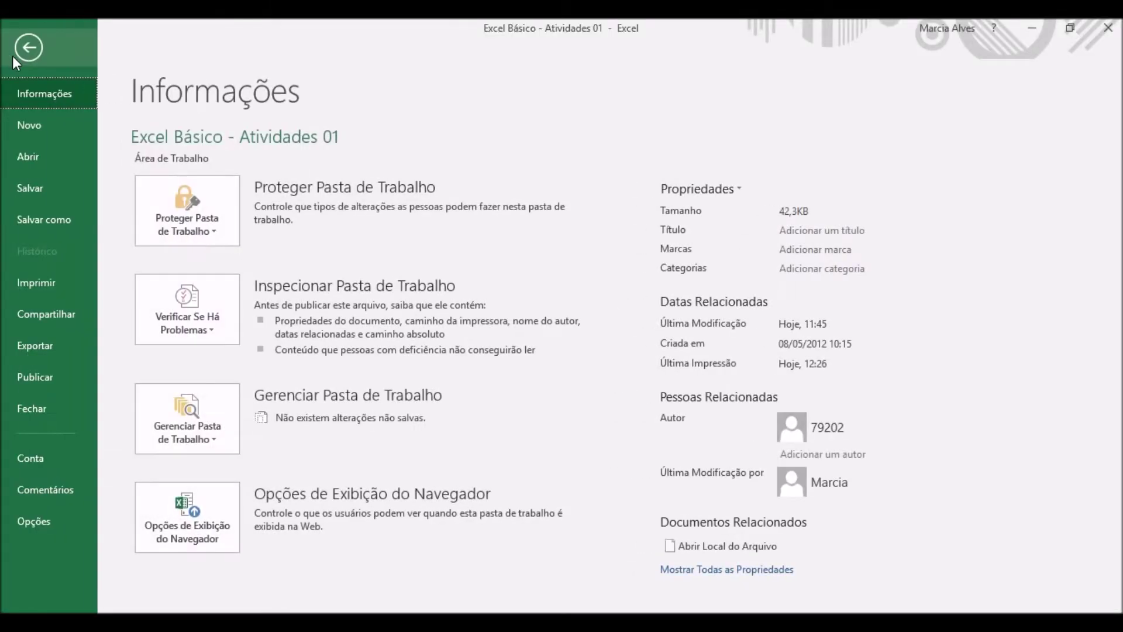
click(57, 284)
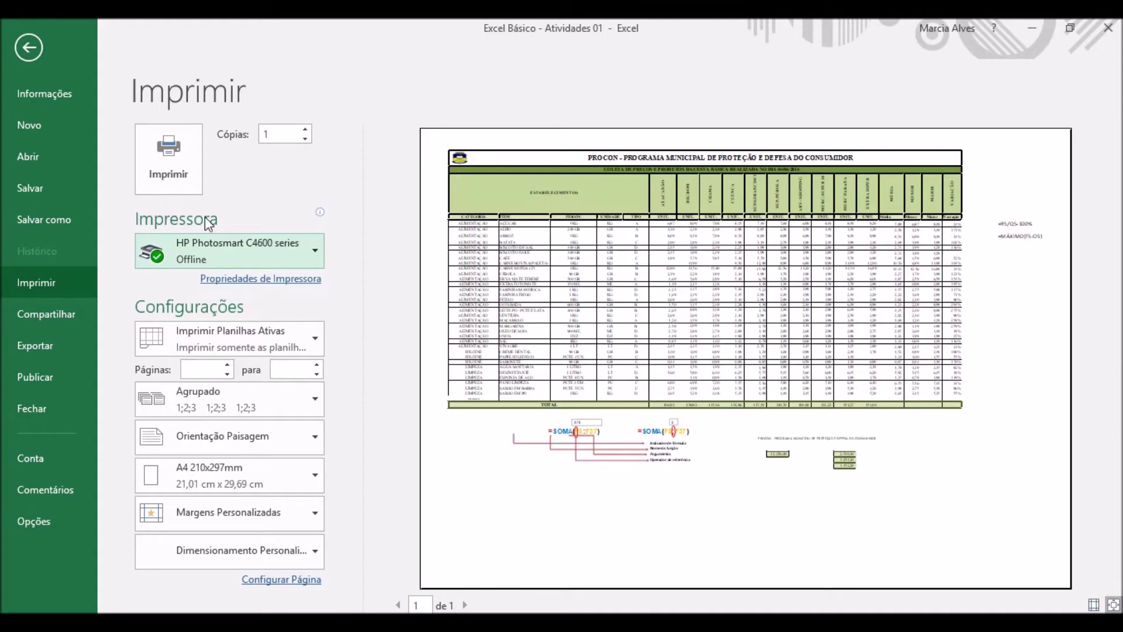
- Print the Dados worksheet with Microsoft Print to PDF, saving the file as Teste in Área de Trabalho
click(318, 253)
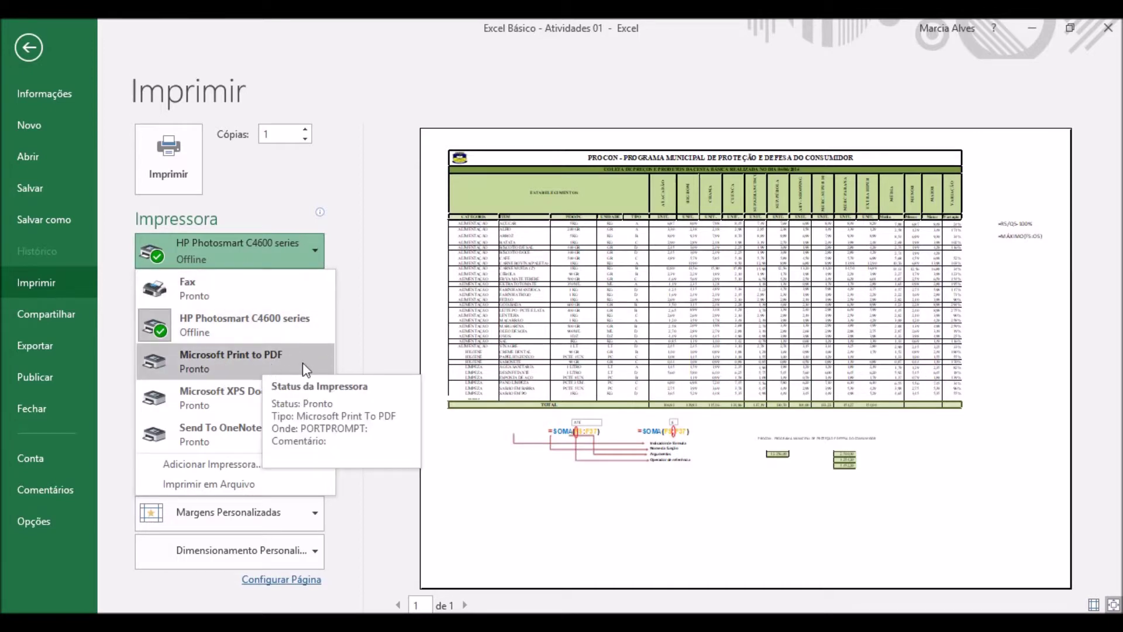
click(236, 356)
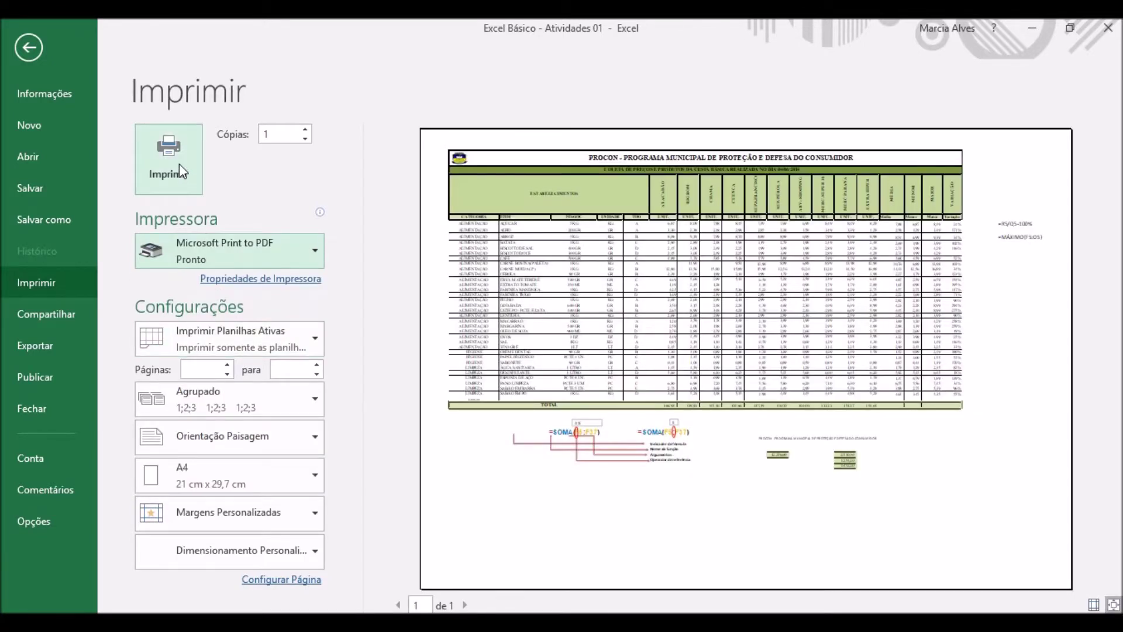
click(179, 164)
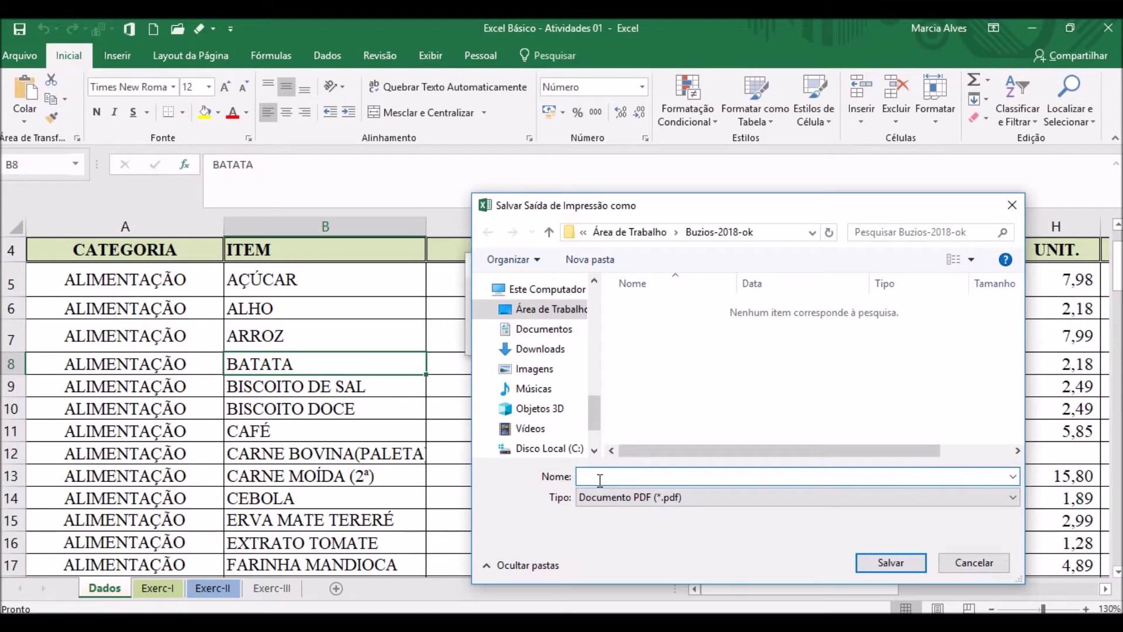
text(Teste)
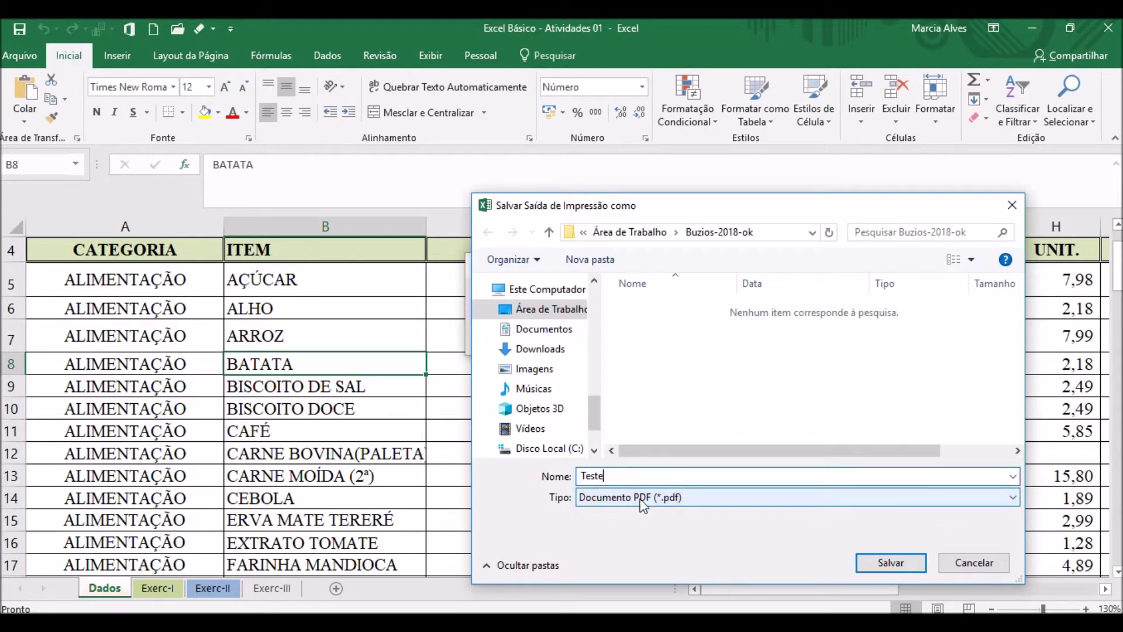
click(891, 562)
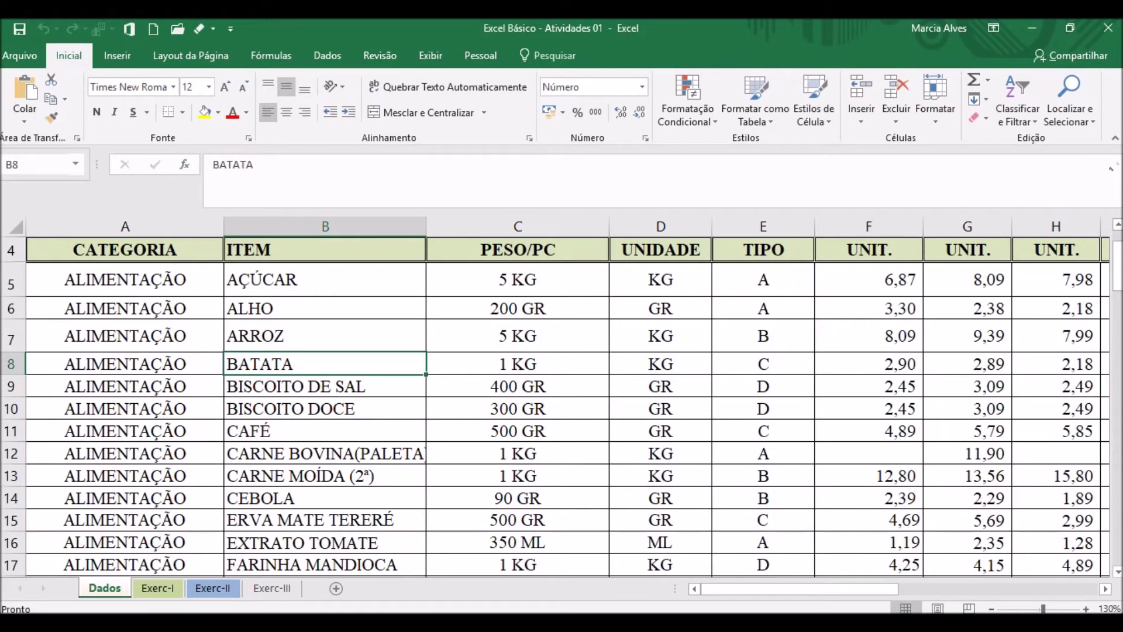
- Open Teste from the Área de Trabalho folder to check the printed PDF, close it and return to the Excel Básico - Atividades 01 workbook
click(143, 623)
click(85, 561)
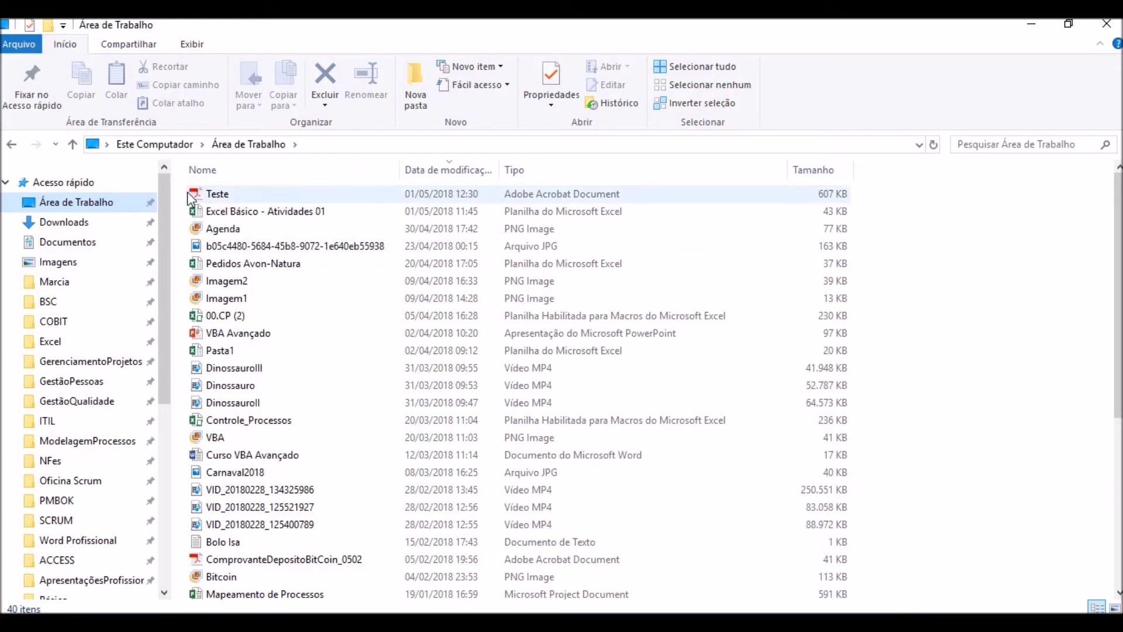
click(219, 197)
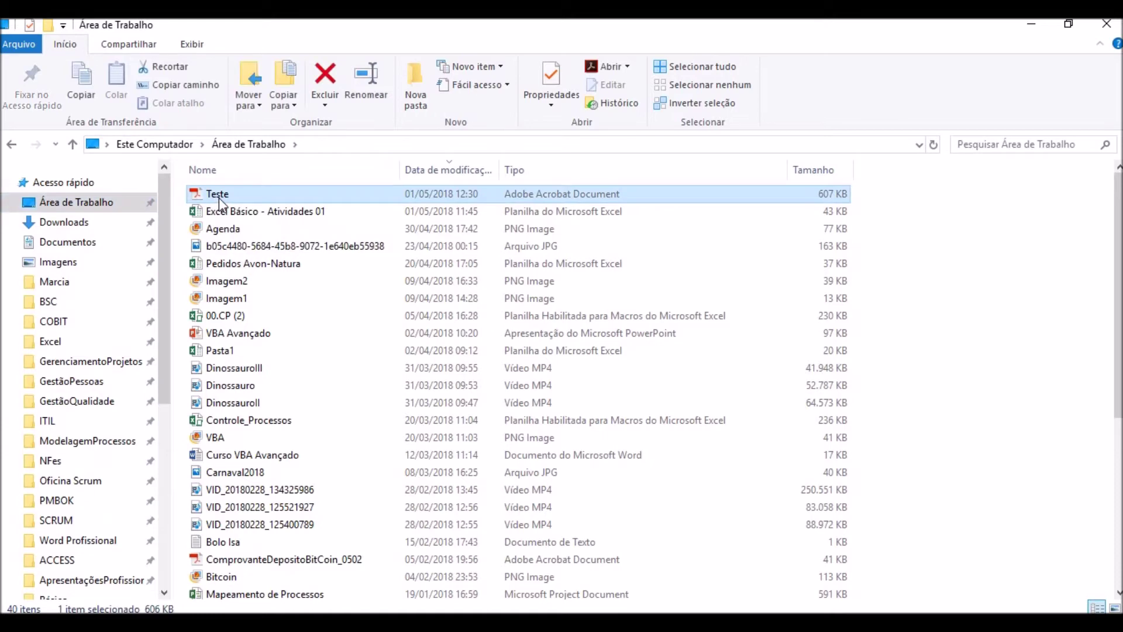
double_click(219, 198)
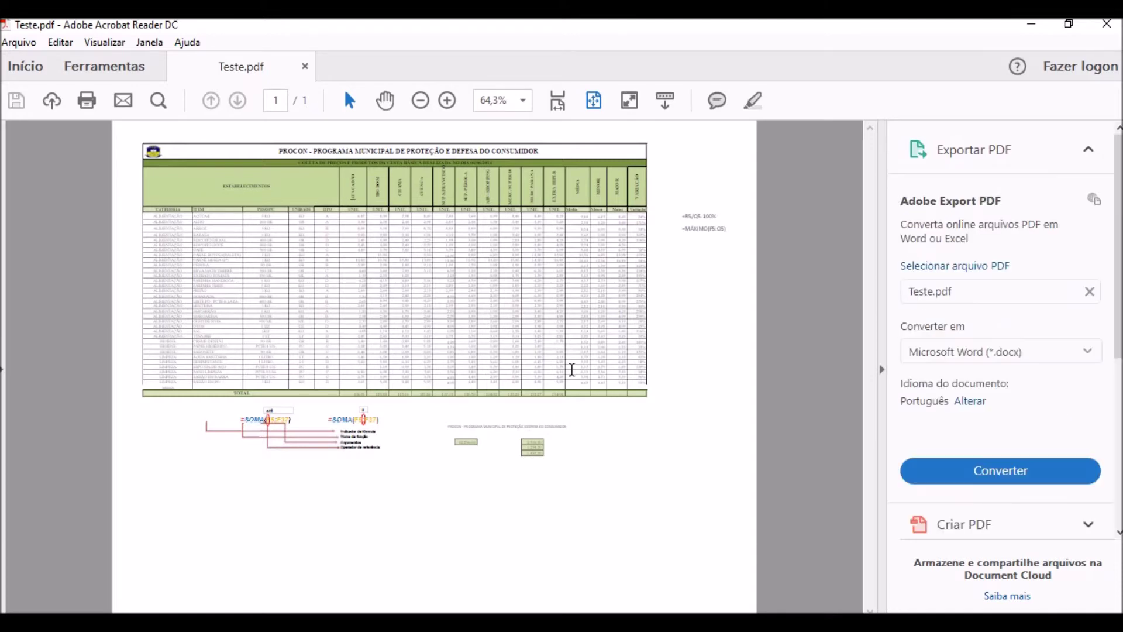
click(1106, 24)
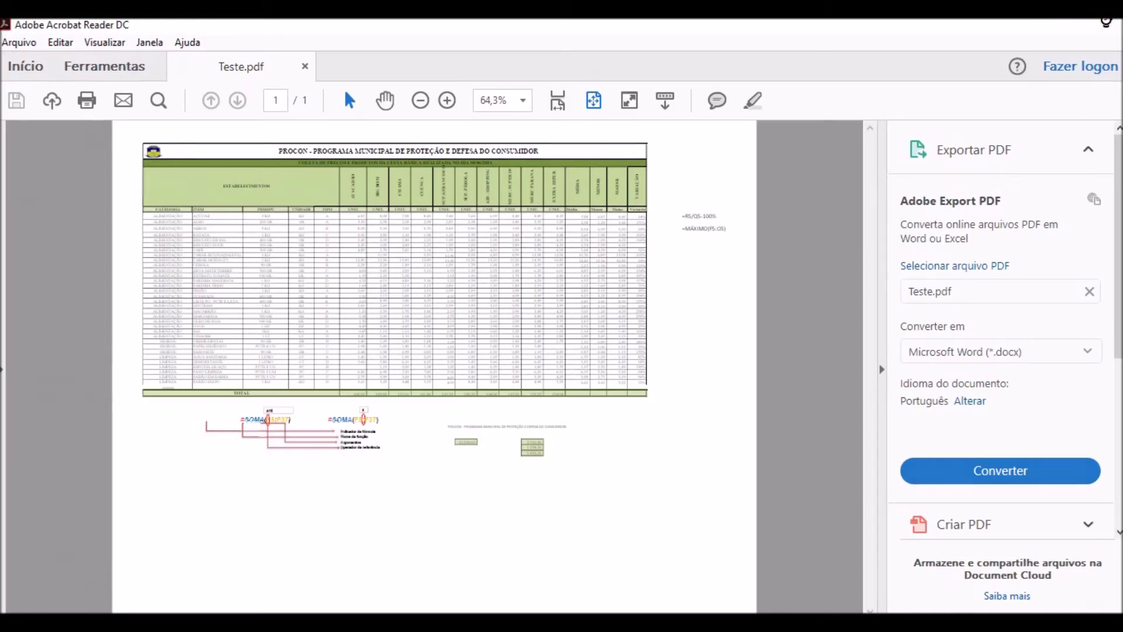
double_click(263, 212)
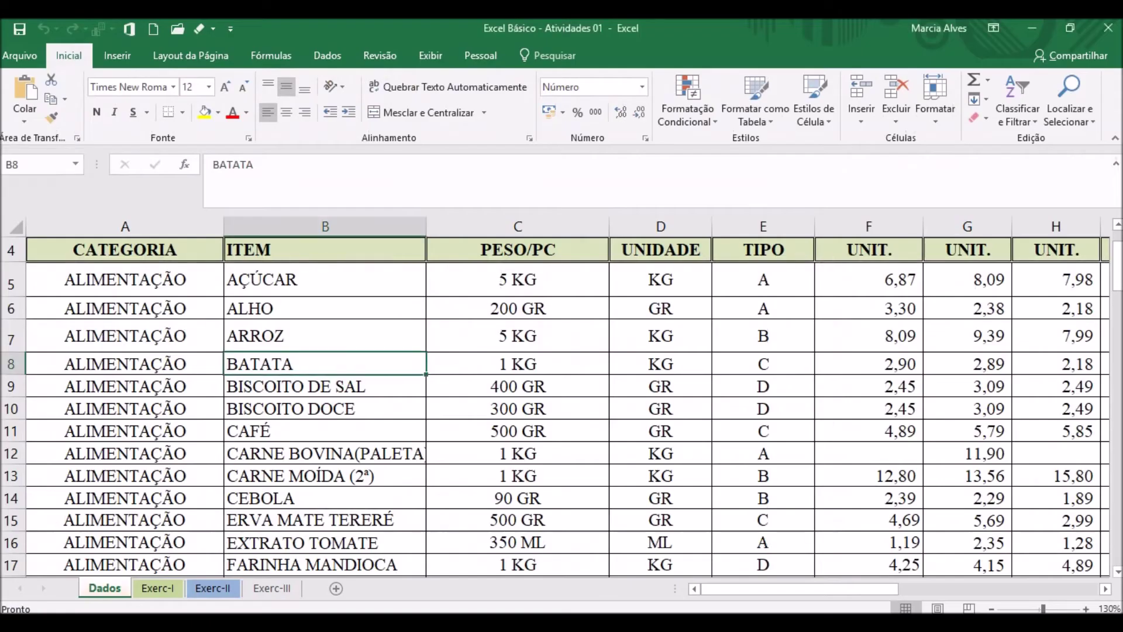
- Bring up the print settings again and set them to print the entire workbook (Imprimir Toda a Pasta de Trabalho)
click(26, 55)
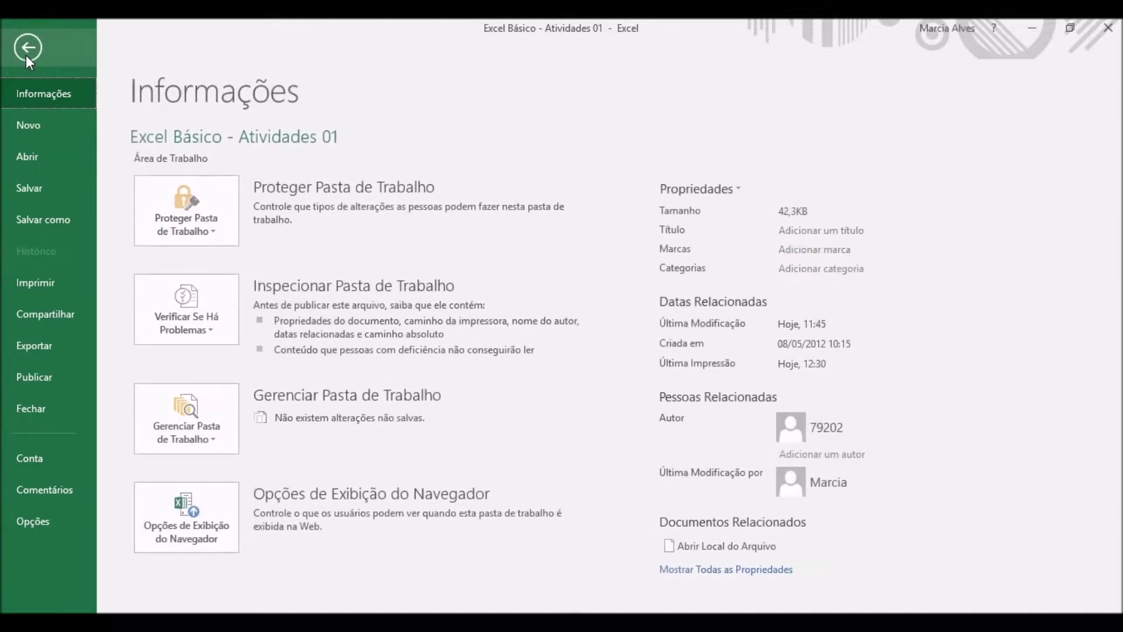
click(36, 281)
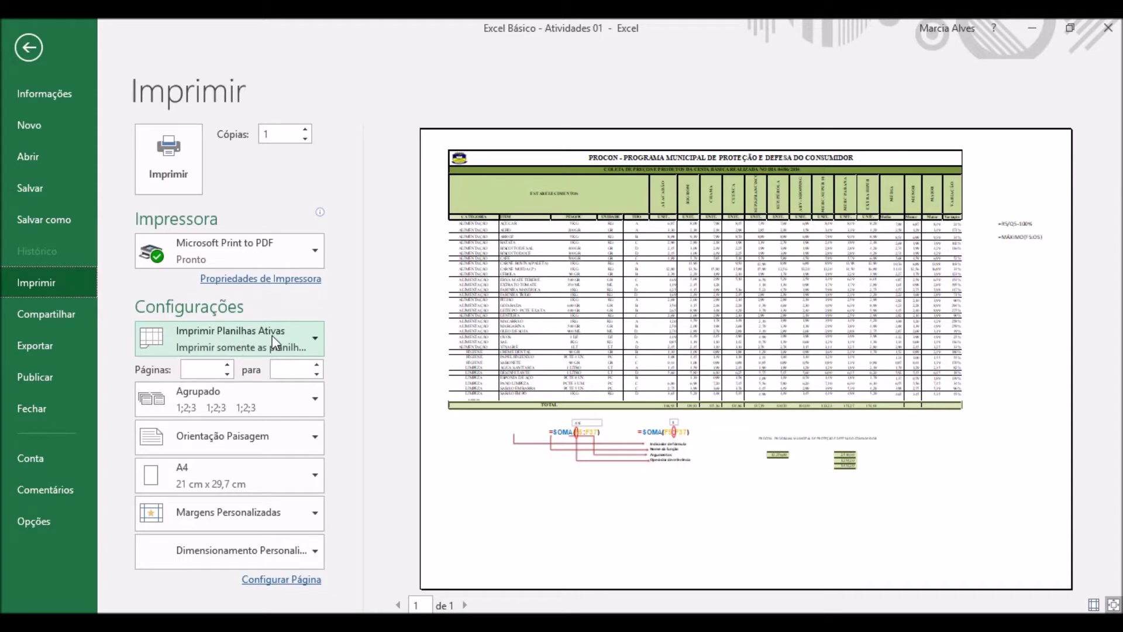
click(316, 342)
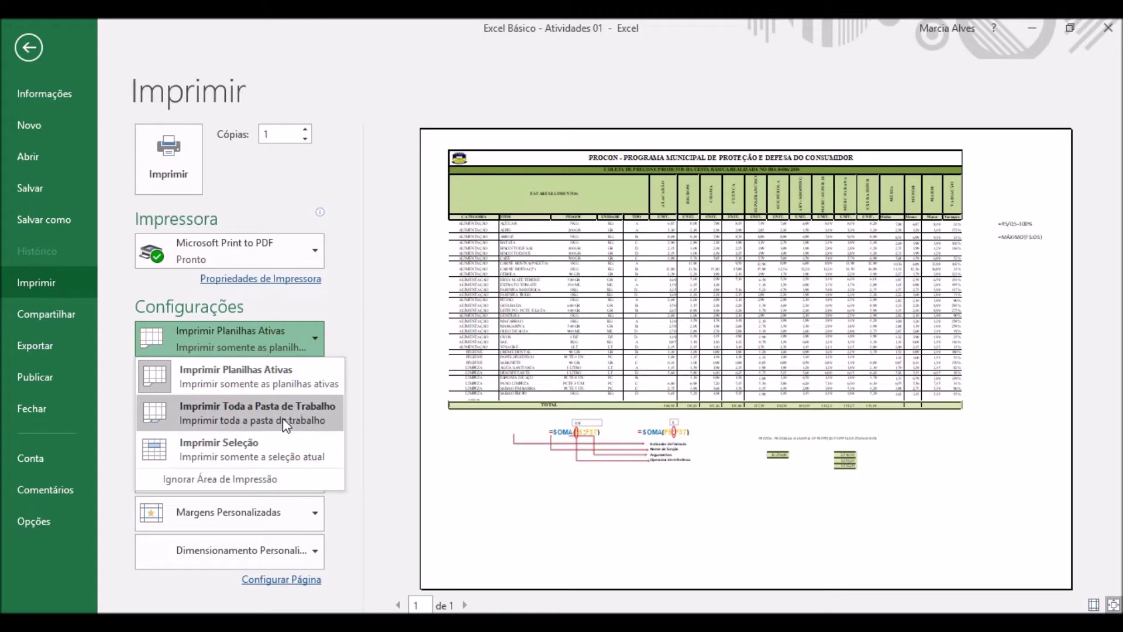
click(241, 422)
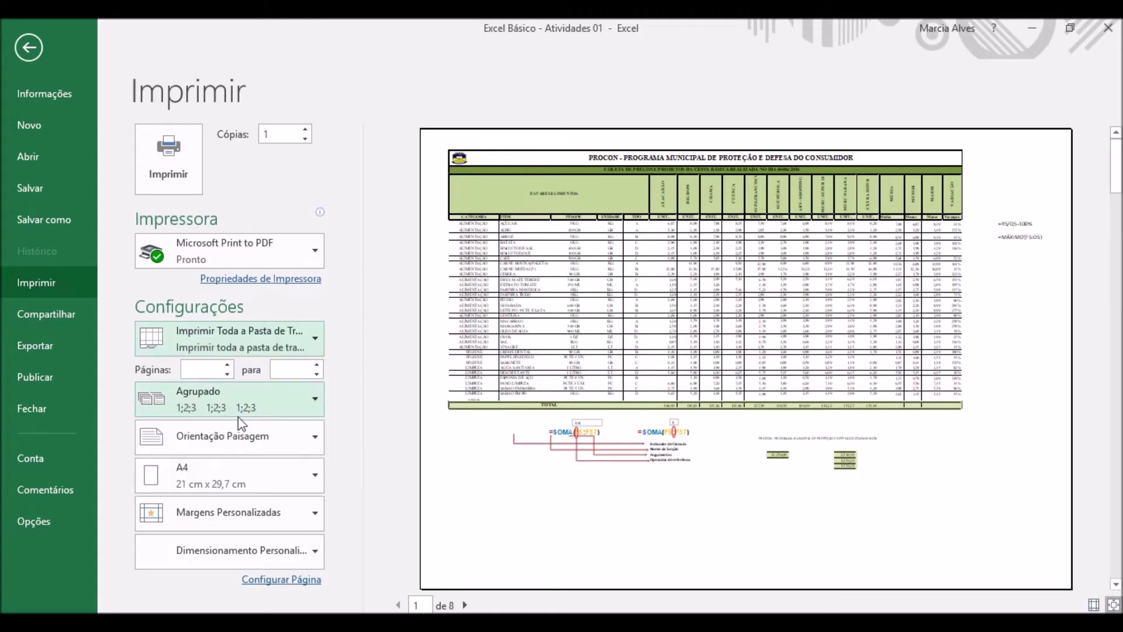
- Page through the entire workbook's print preview to the last page and back to the first
click(467, 606)
click(467, 606)
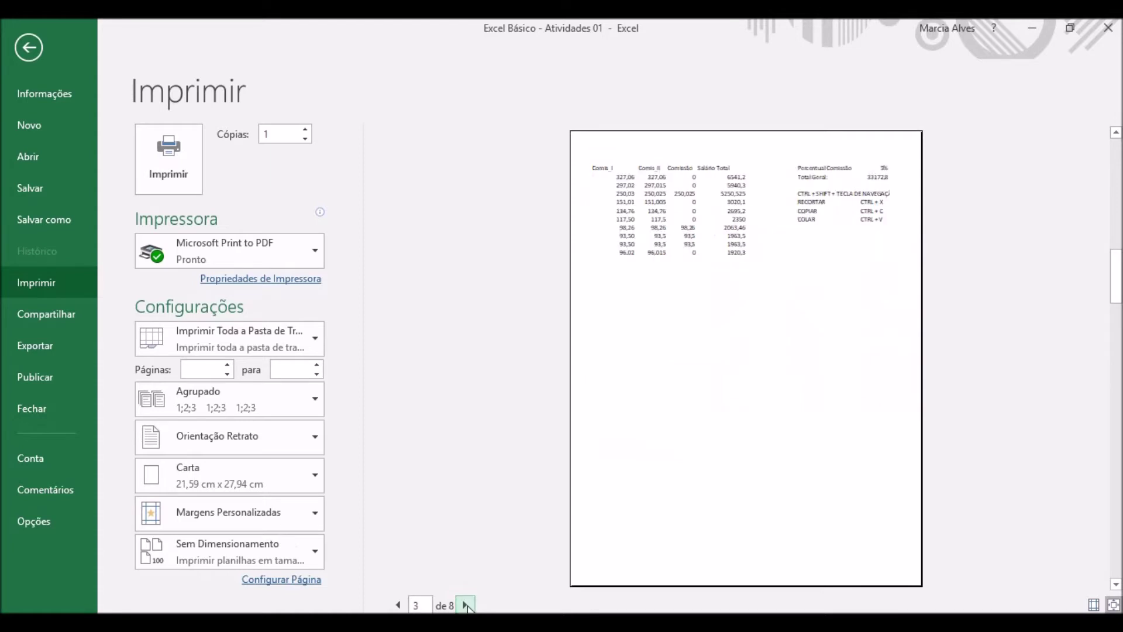
click(467, 606)
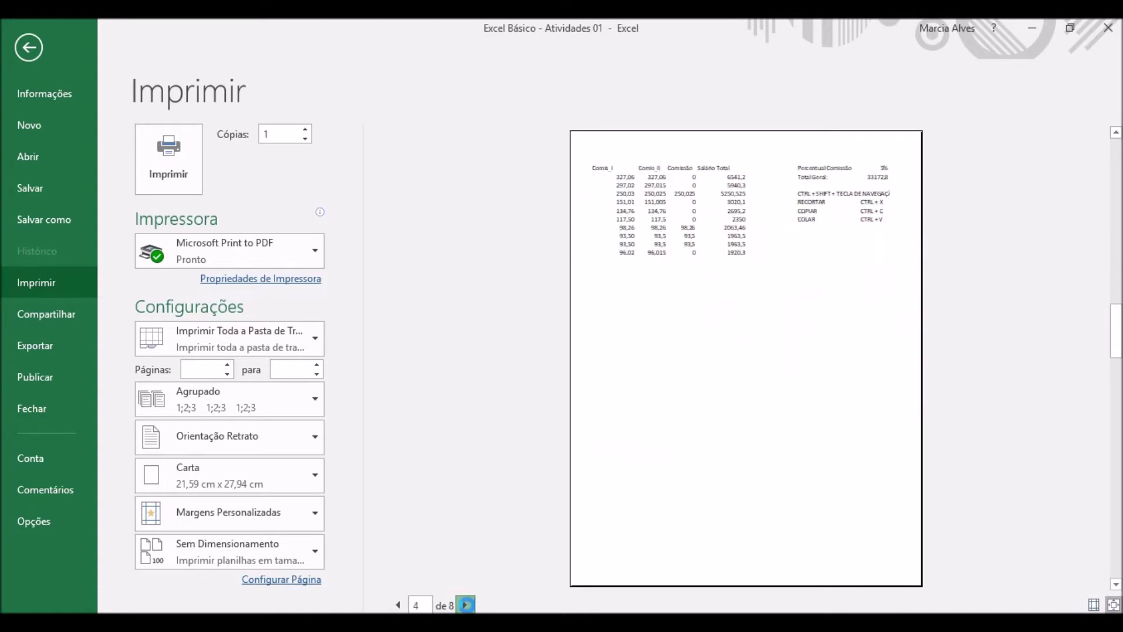
click(466, 606)
click(466, 606)
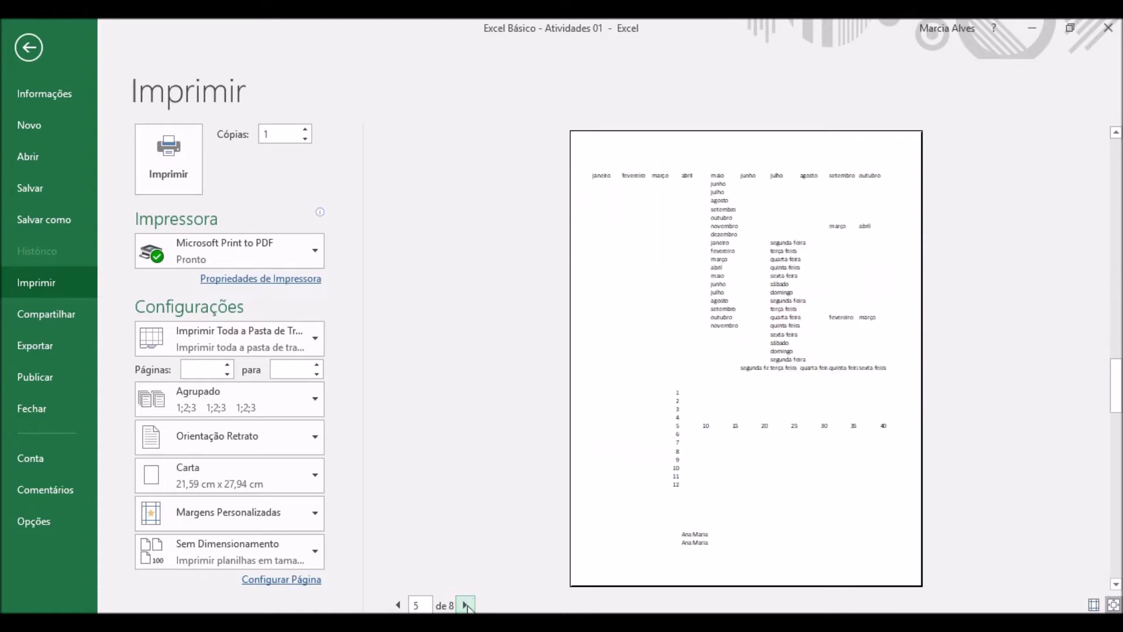
click(467, 606)
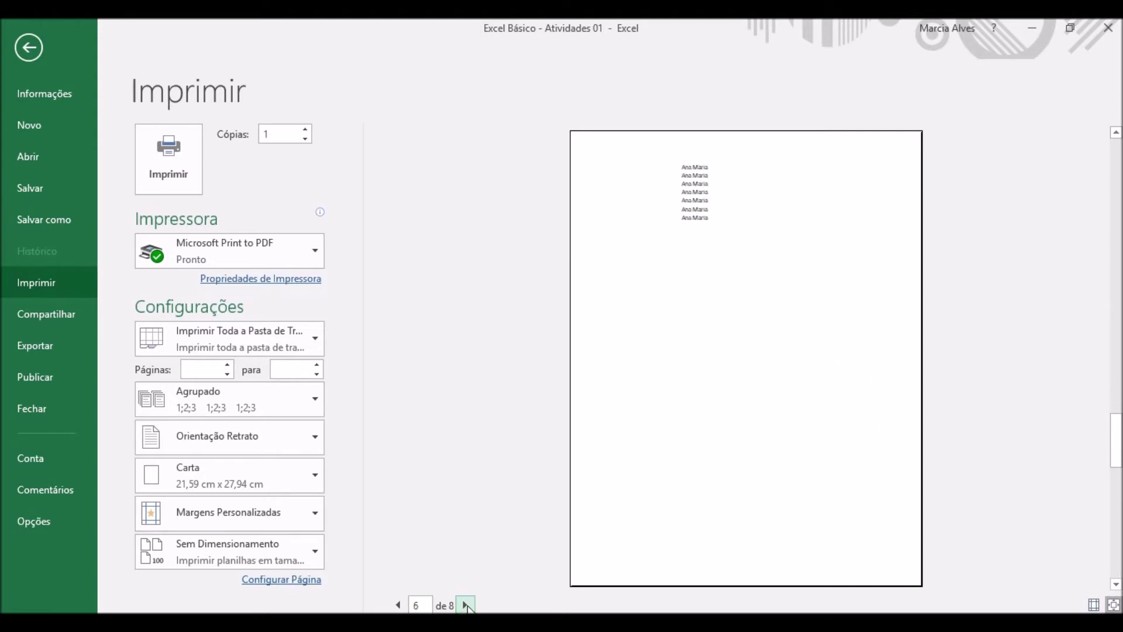
click(466, 606)
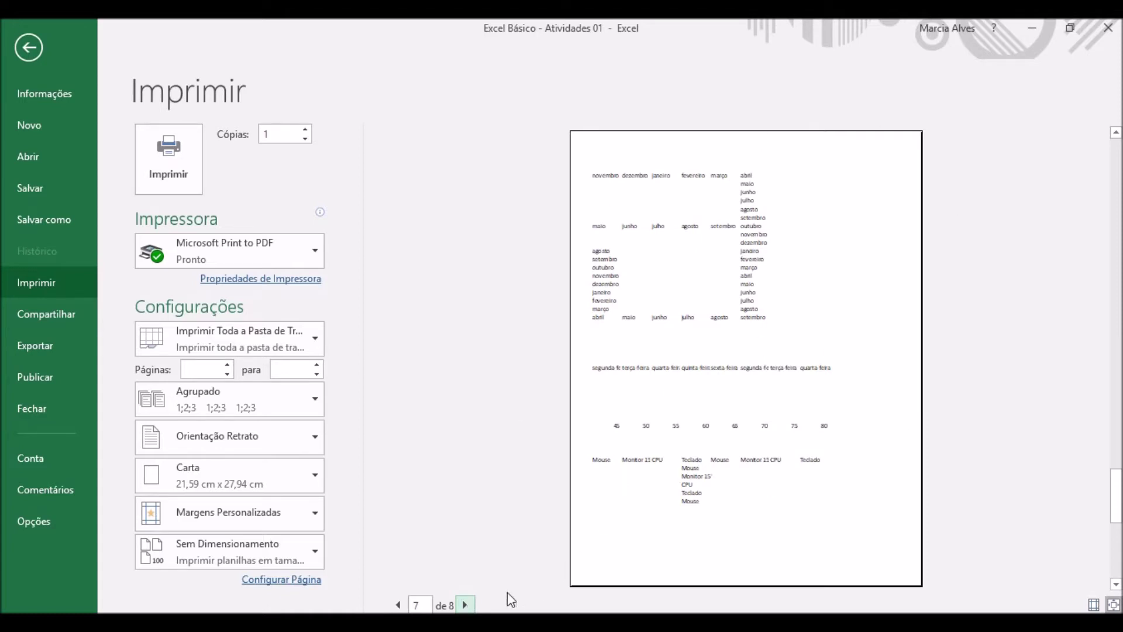
click(466, 605)
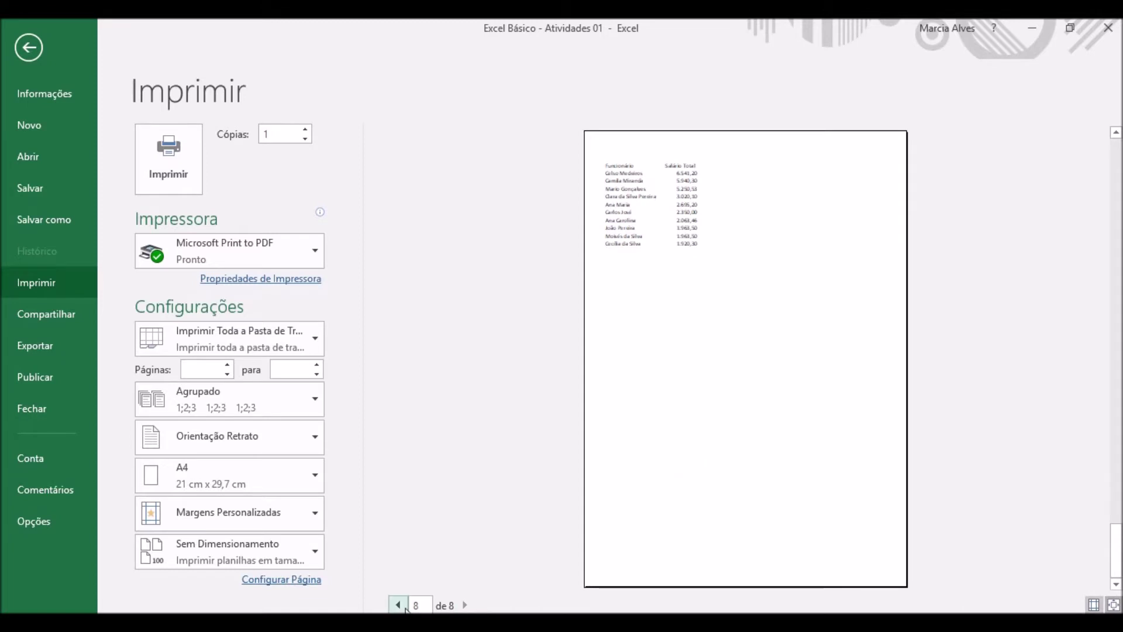
click(399, 605)
click(399, 605)
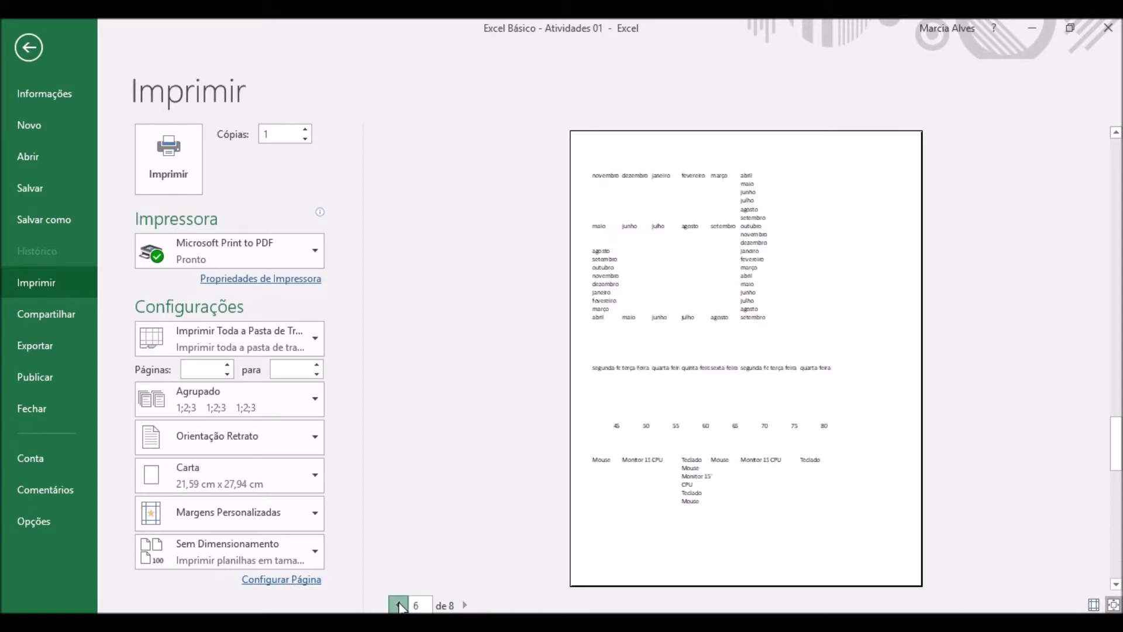
click(399, 606)
click(399, 605)
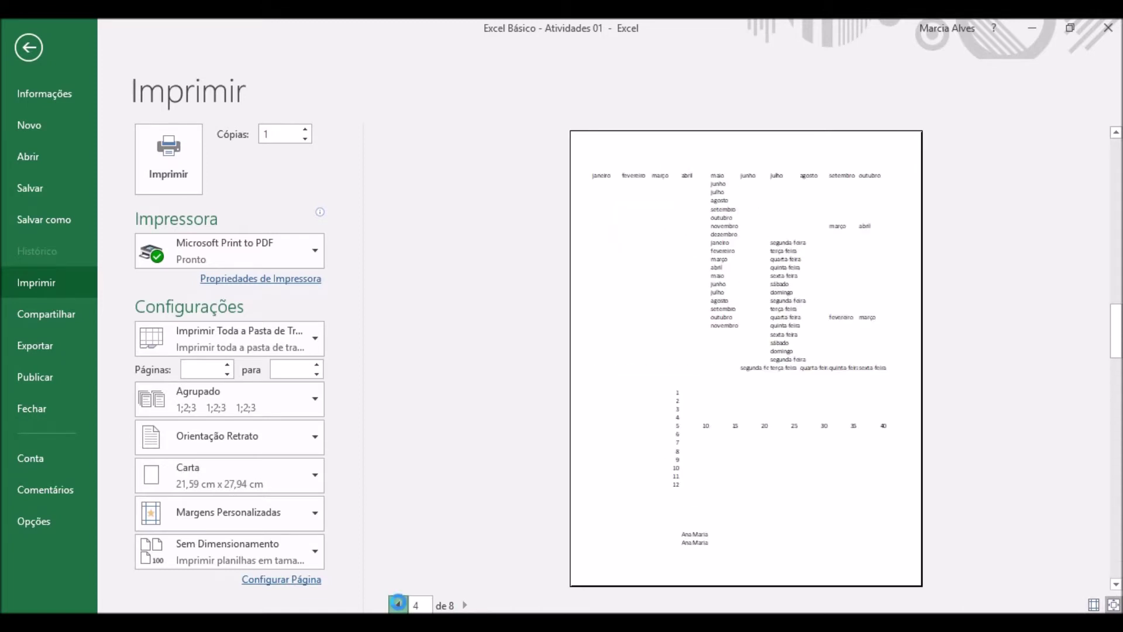
click(399, 605)
click(398, 604)
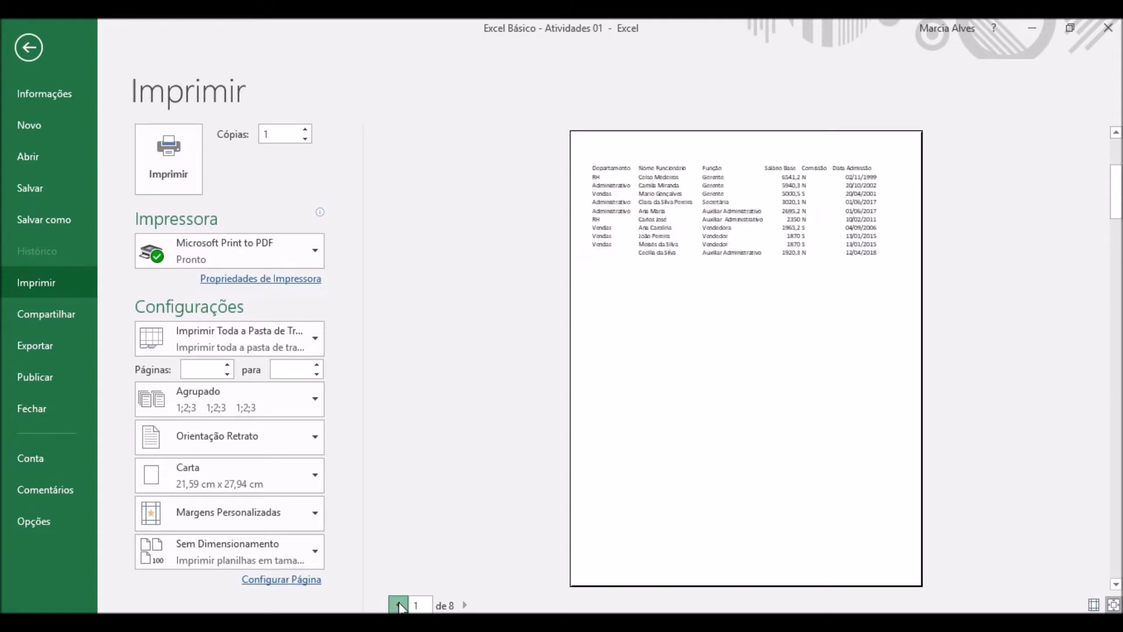
click(398, 605)
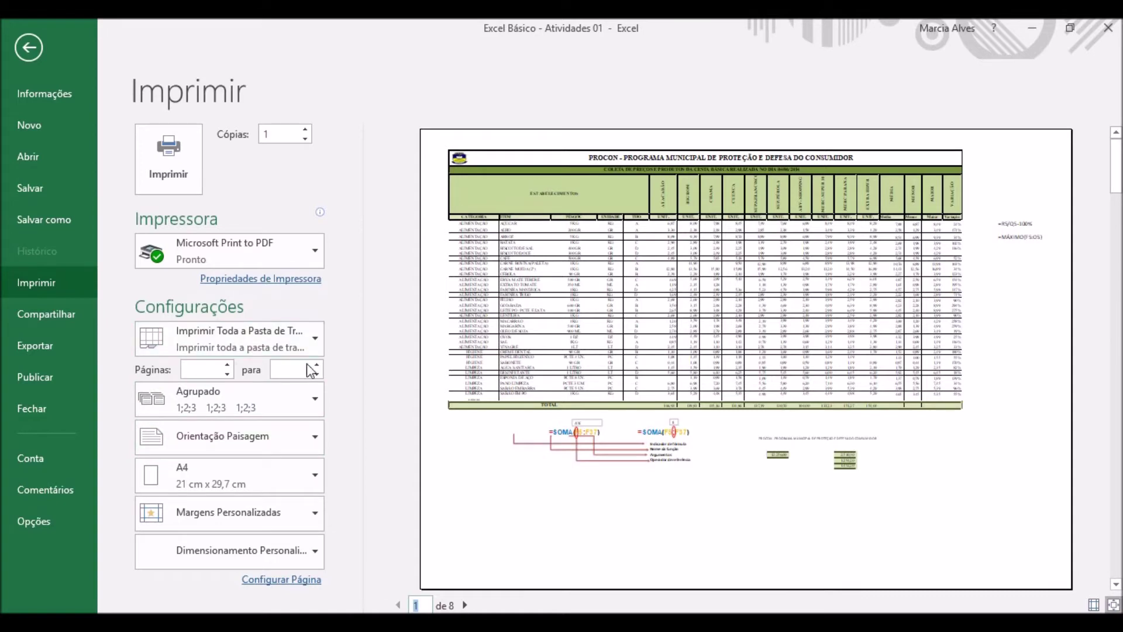
- Limit printing to the active worksheets (Imprimir Planilhas Ativas)
click(314, 339)
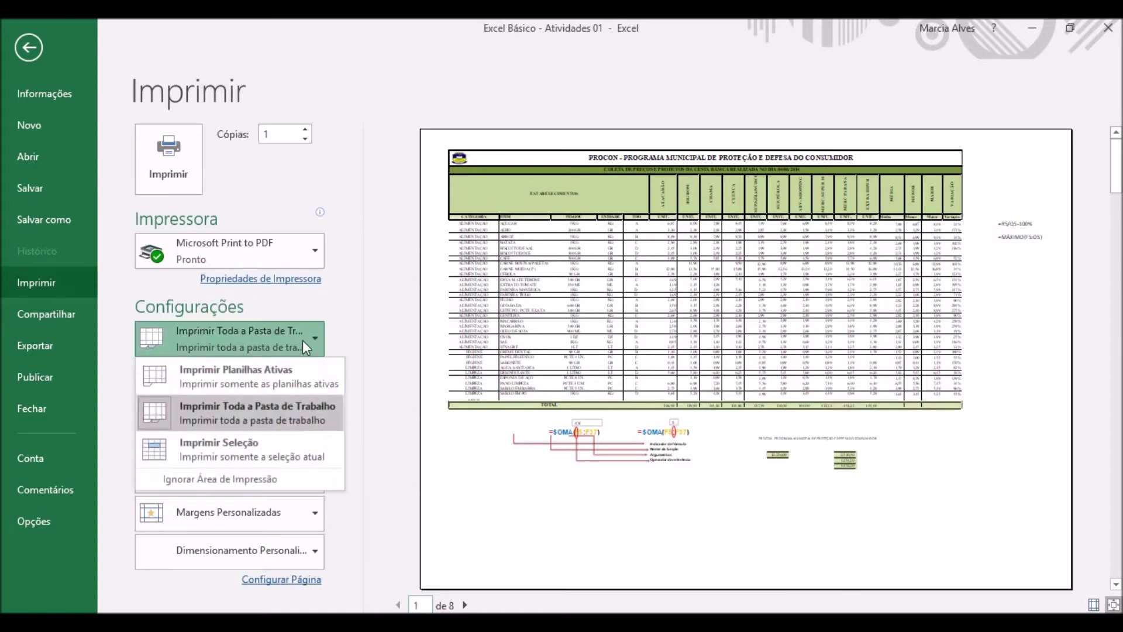
click(228, 375)
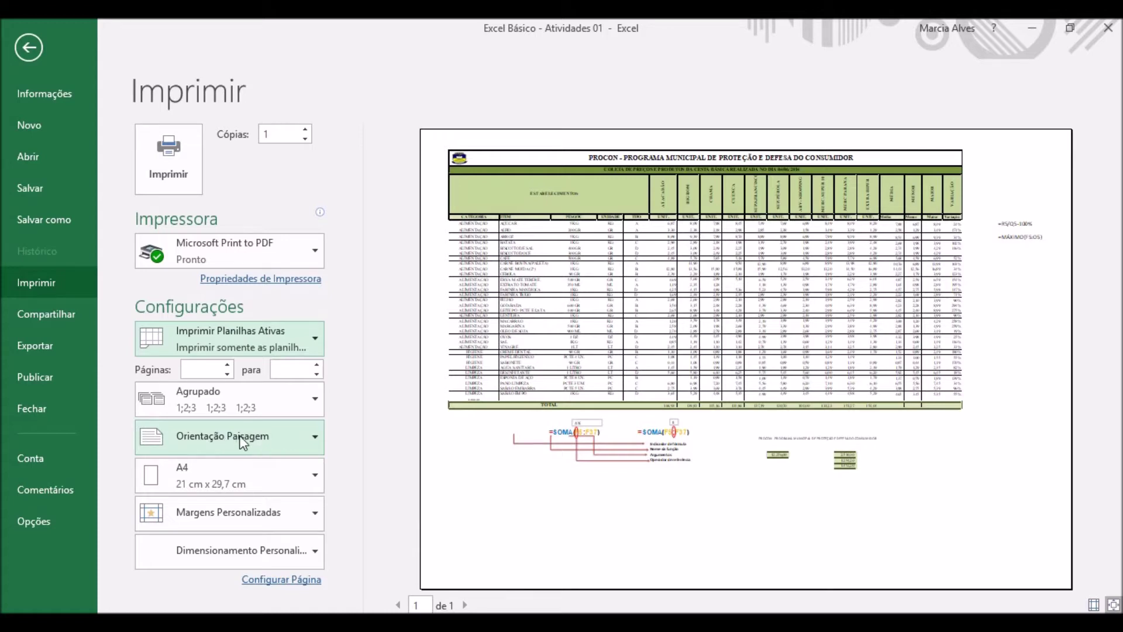
click(314, 436)
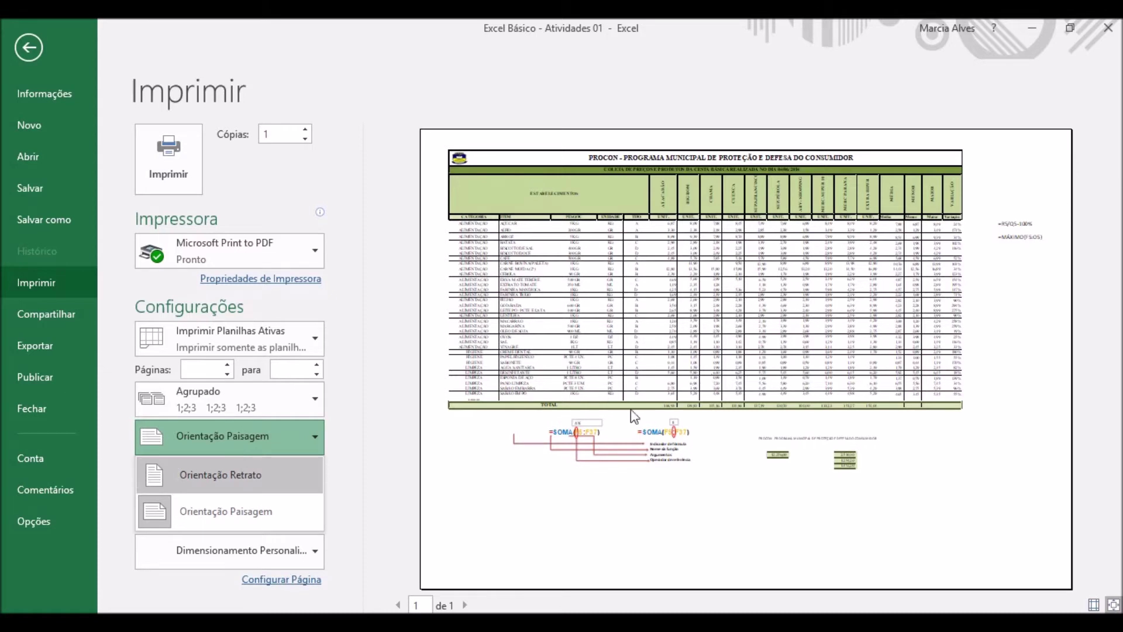
click(233, 442)
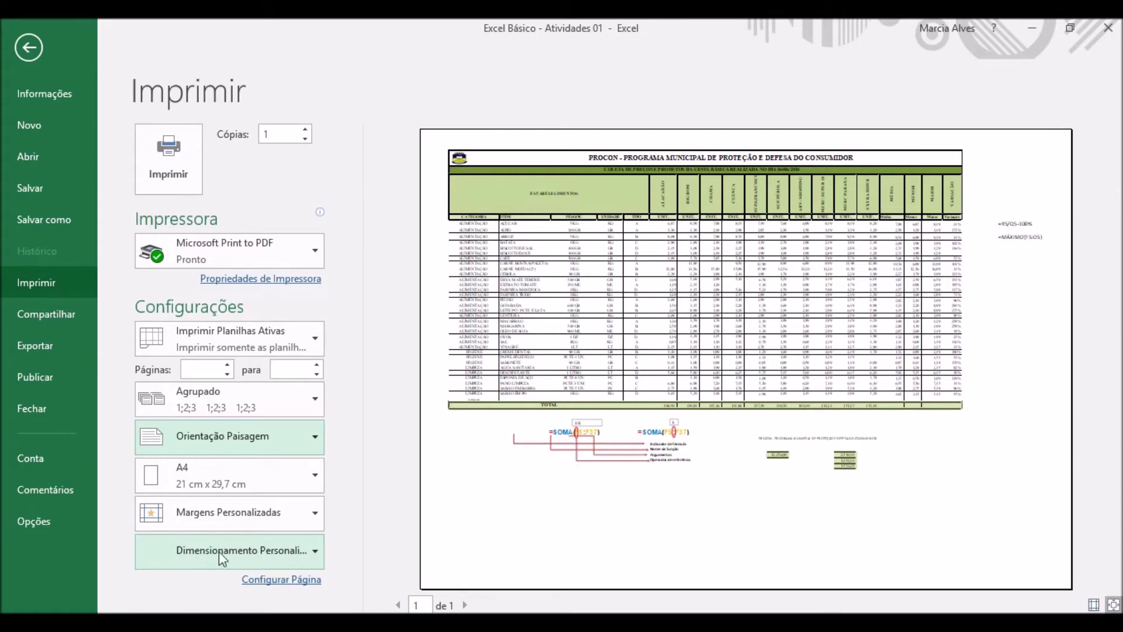
- Set the print scaling to Sem Dimensionamento and page through the preview up to page 6
click(316, 553)
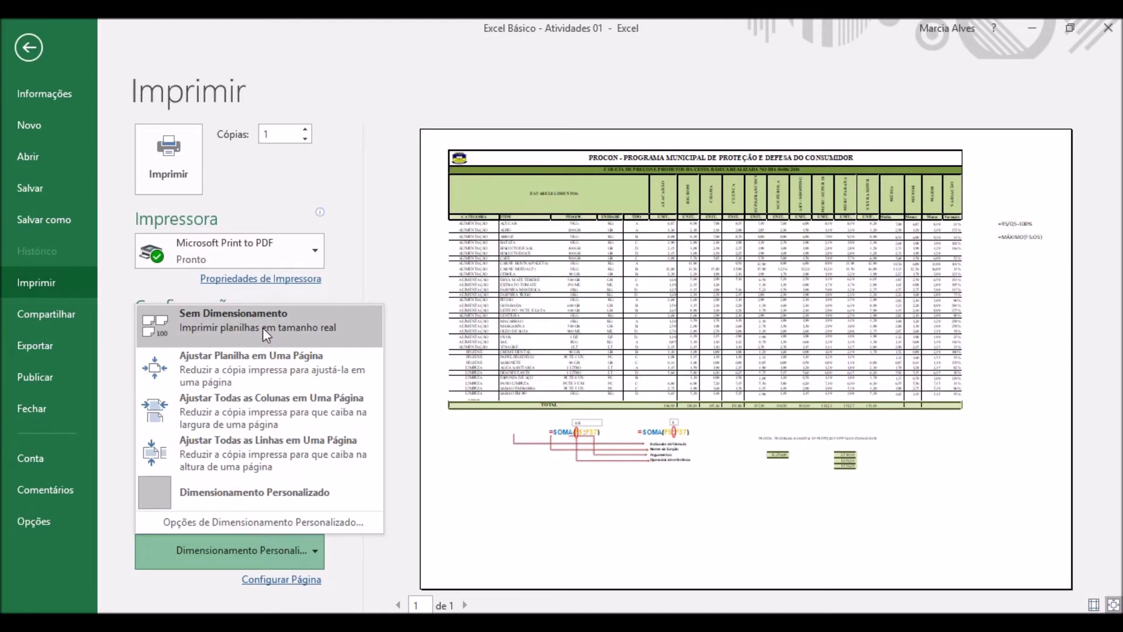
key(Escape)
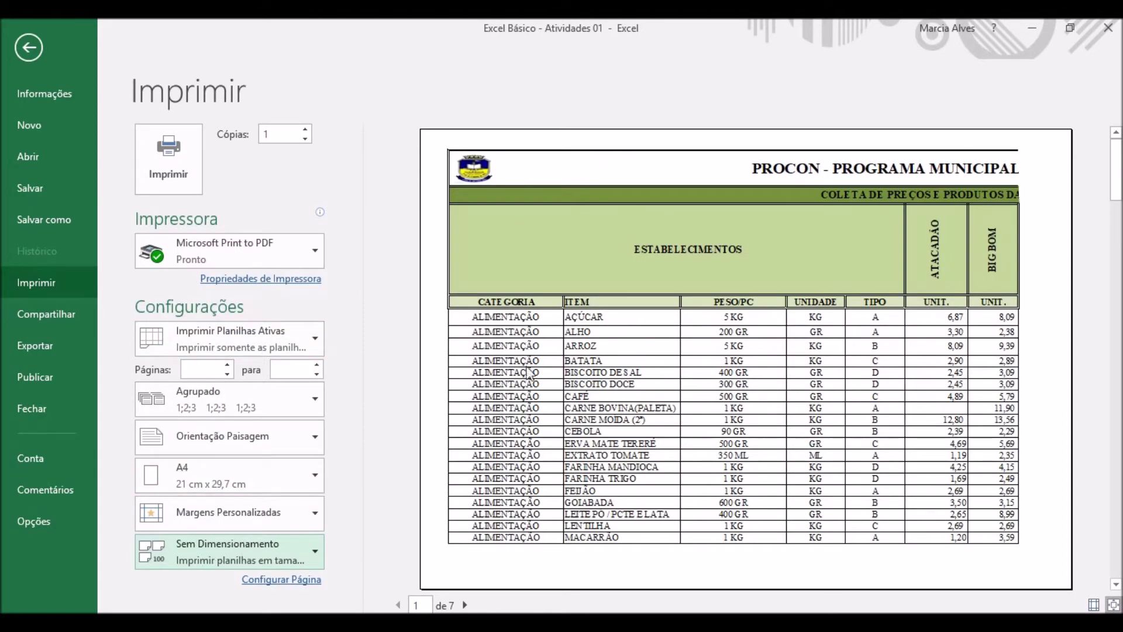
click(465, 605)
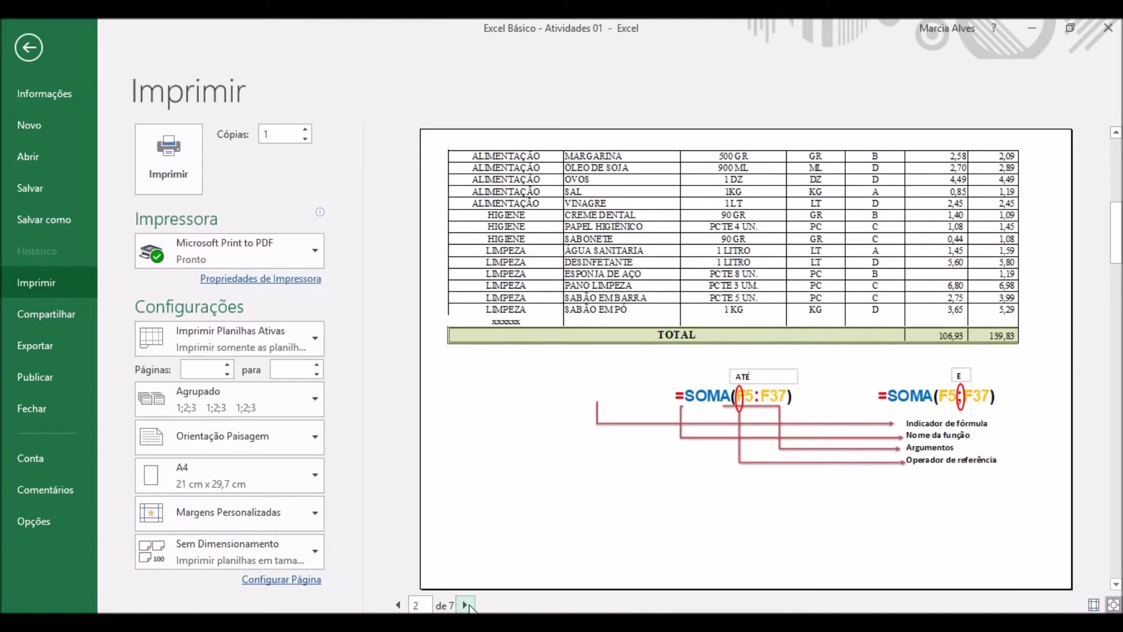
click(466, 605)
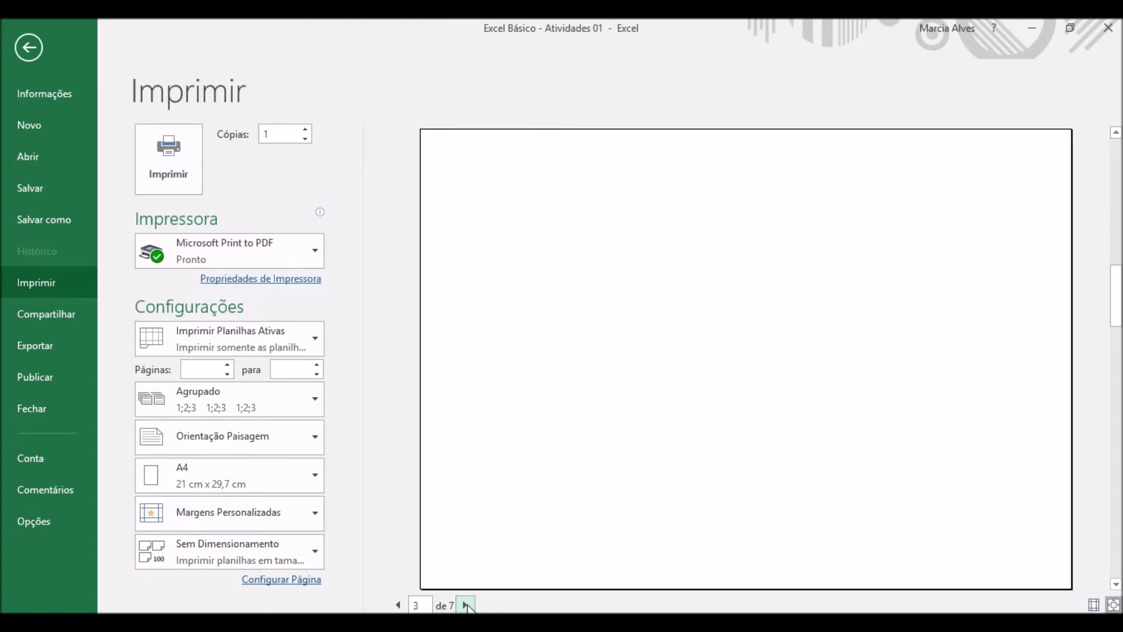
click(466, 605)
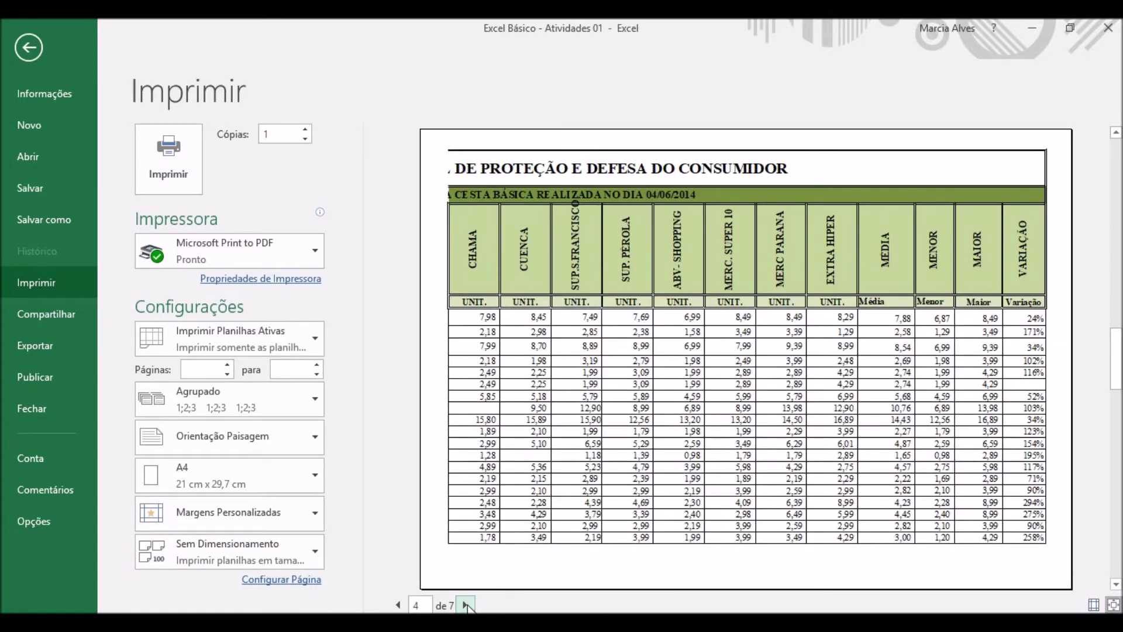
click(466, 605)
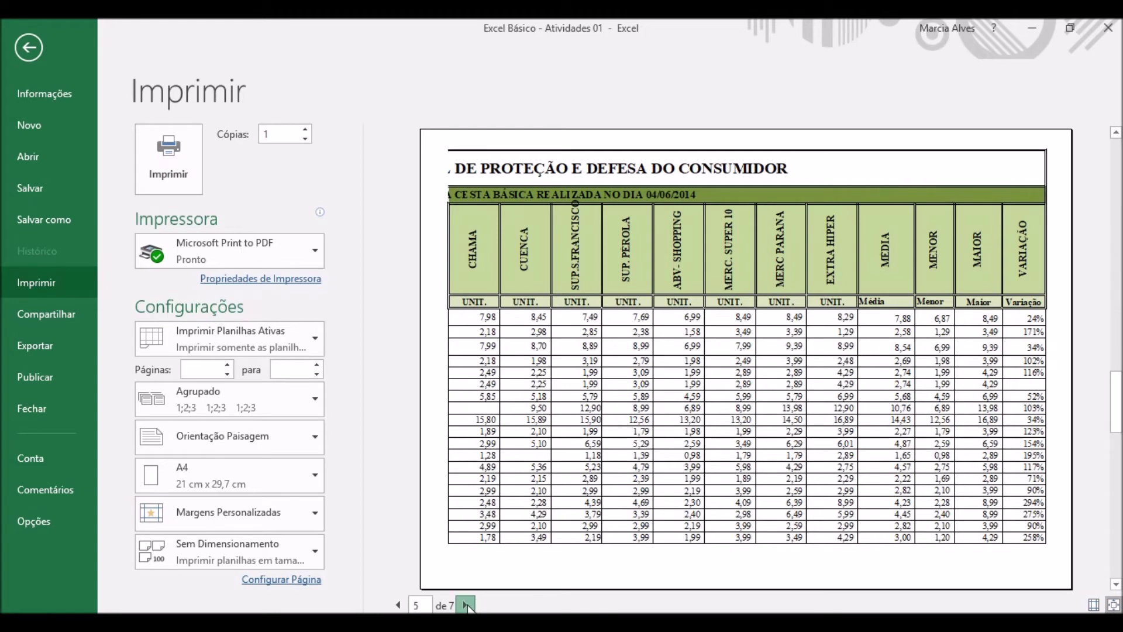
click(466, 605)
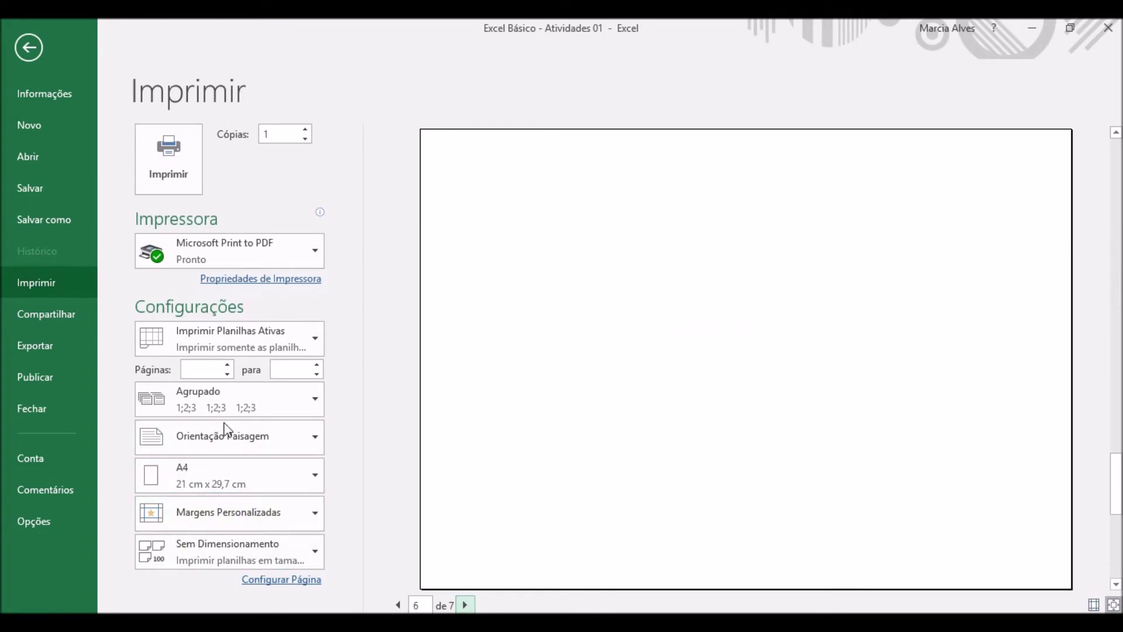
- Set the print scaling to fit the whole worksheet on one page (Ajustar Planilha em Uma Página)
click(216, 557)
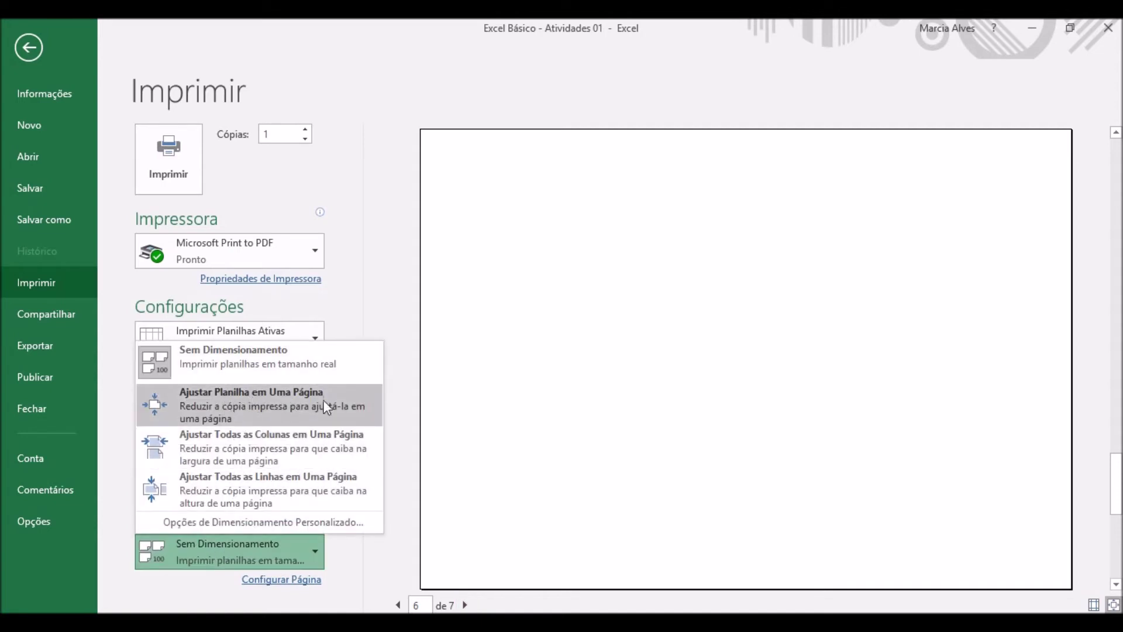
click(267, 405)
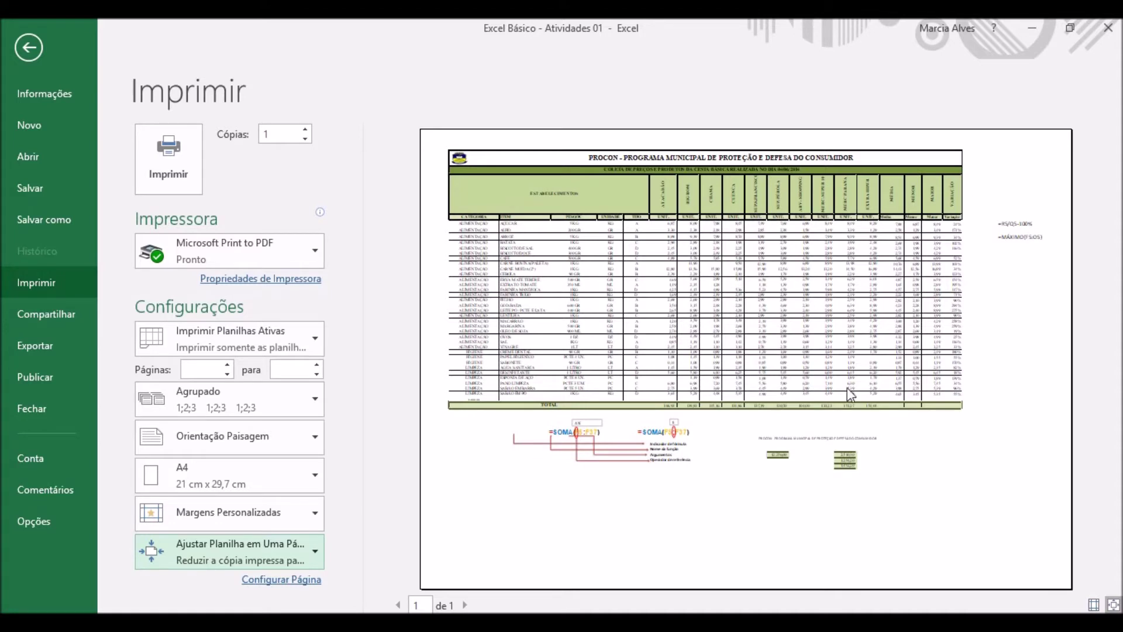
- Try fitting all columns on one page, and change the scaling to fit all rows on one page (Ajustar Todas as Linhas em Uma Página)
click(315, 552)
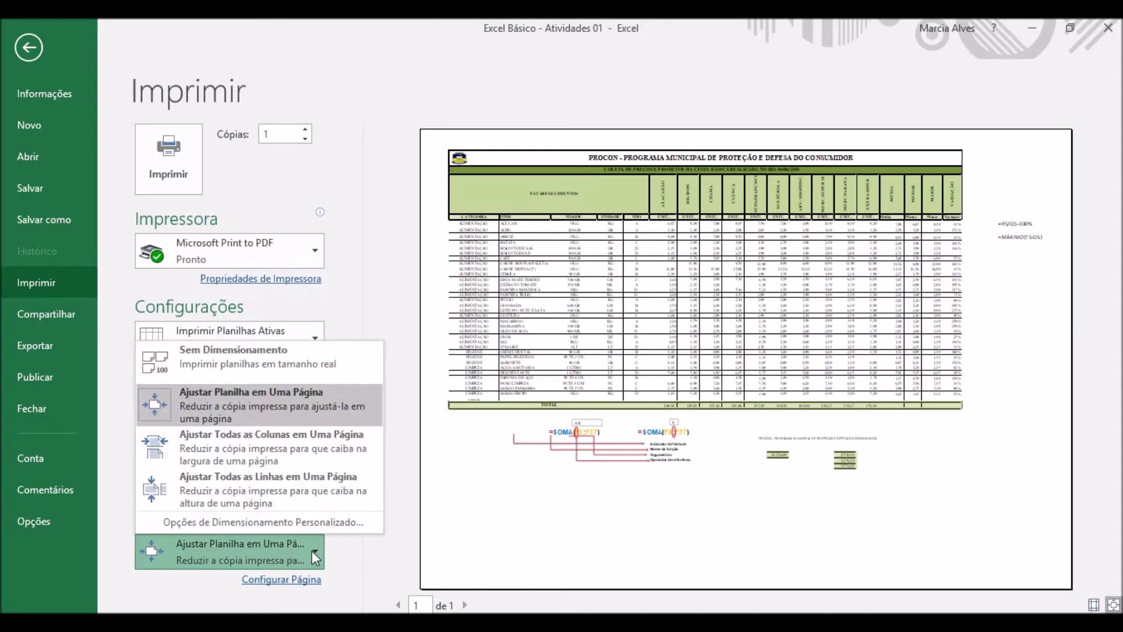
click(265, 448)
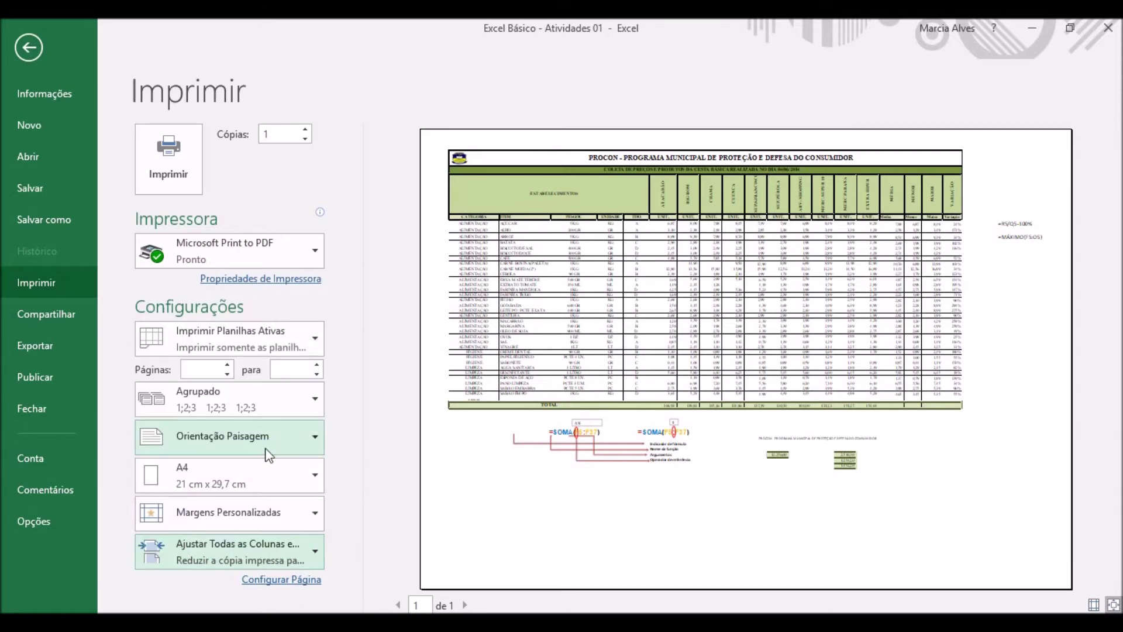
click(256, 547)
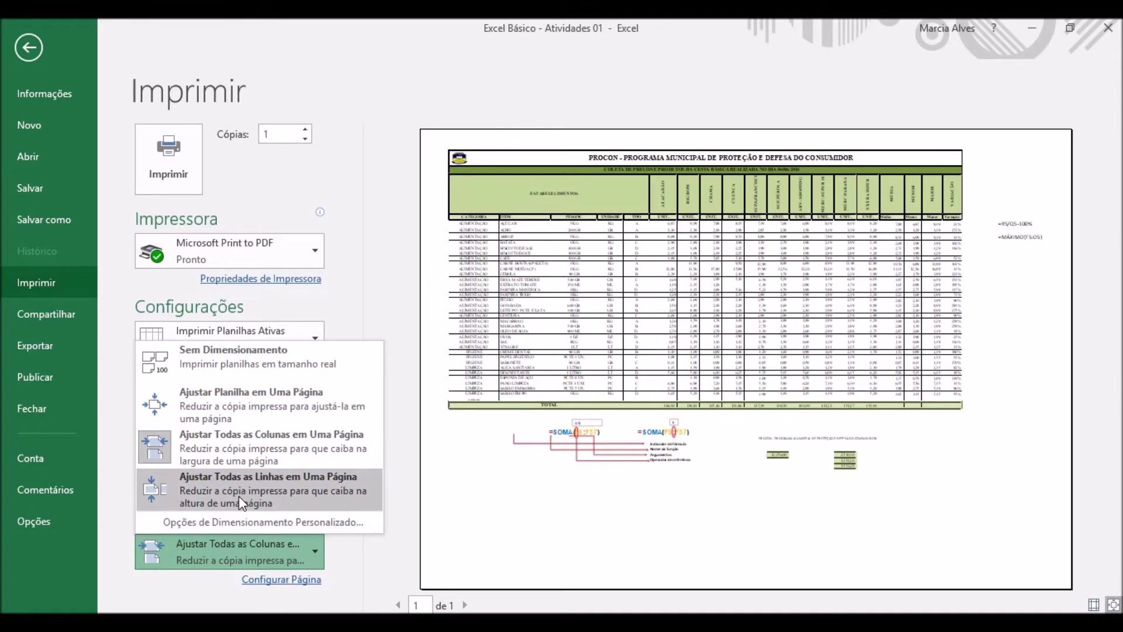
key(Escape)
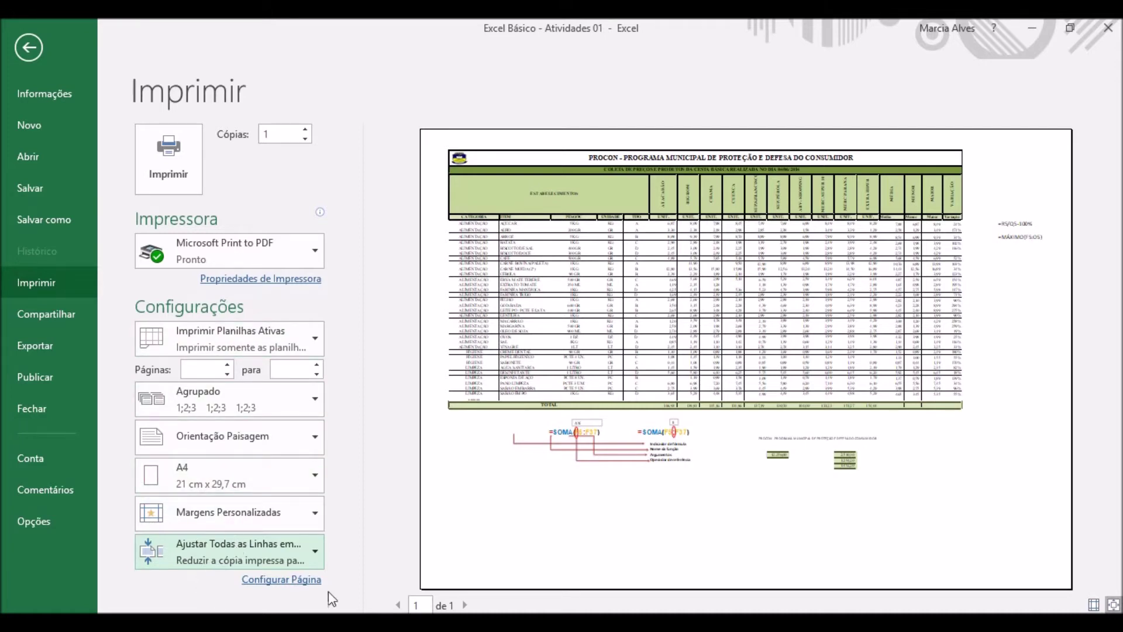
- In the page setup, scale the printout to 80% of normal size and apply it
click(278, 579)
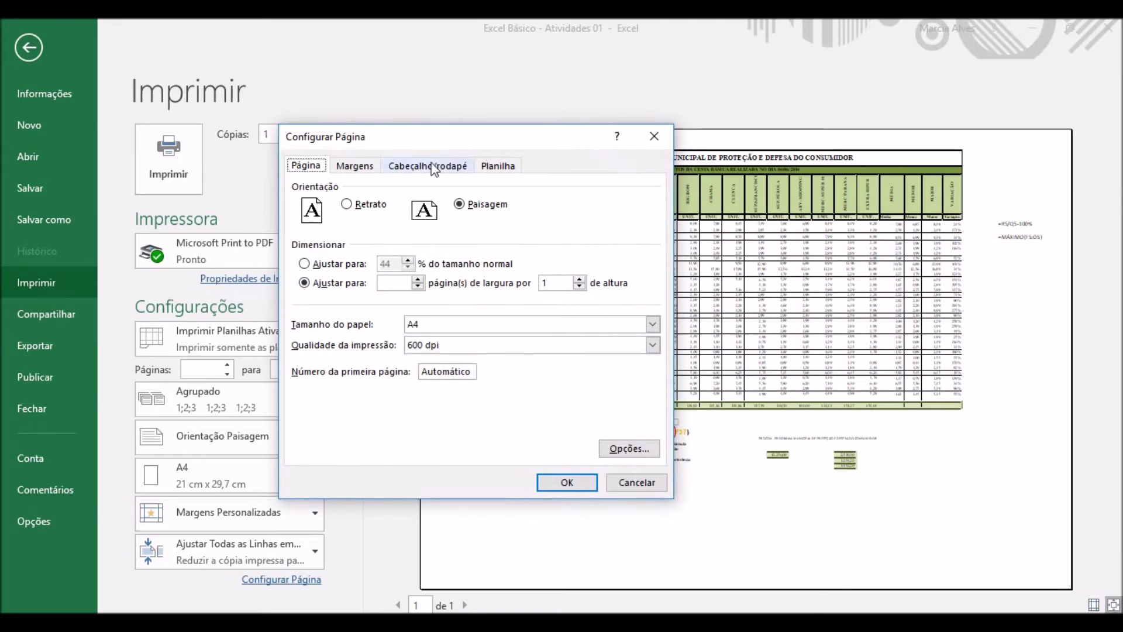
drag(472, 146, 762, 134)
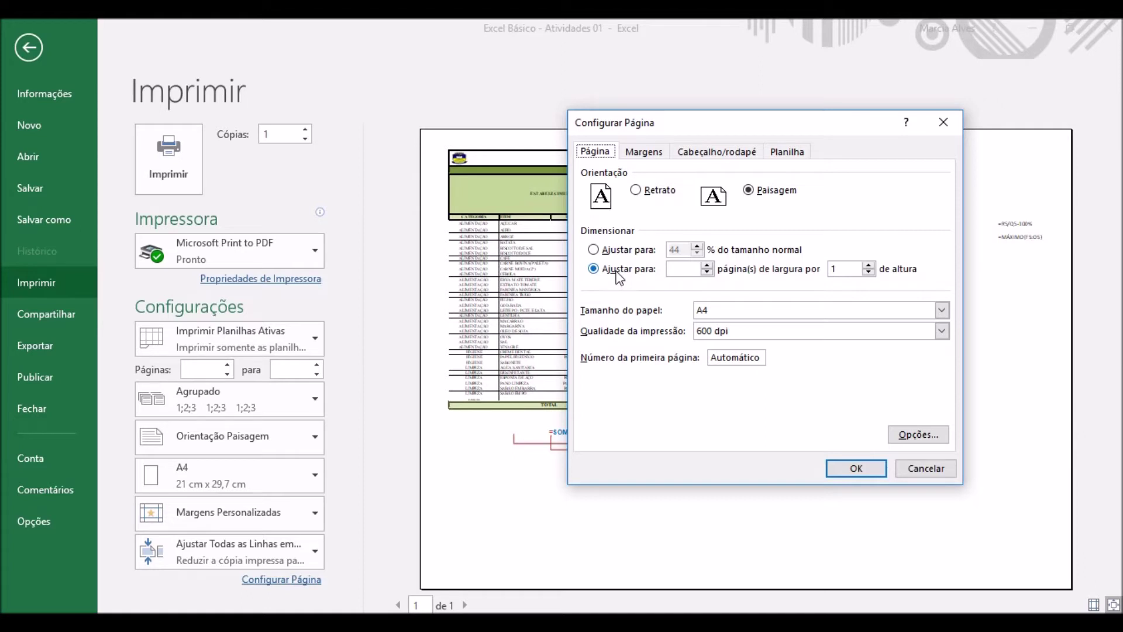
click(690, 270)
click(593, 251)
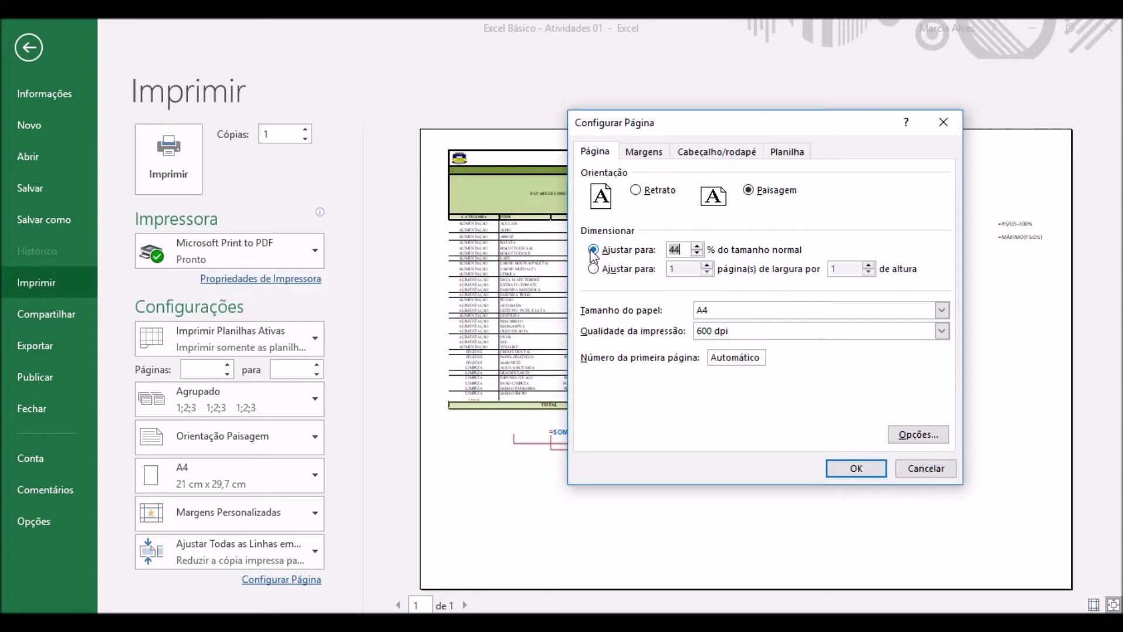
click(696, 246)
click(697, 246)
click(865, 471)
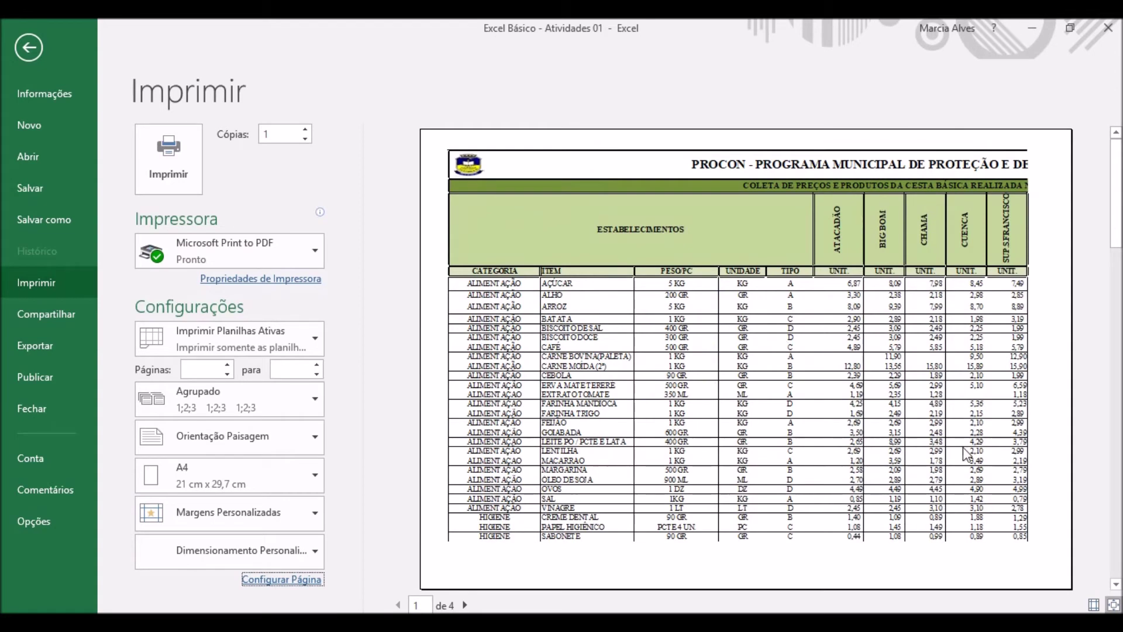
- Change the page setup's scaling to 50% of normal size and apply it
click(300, 579)
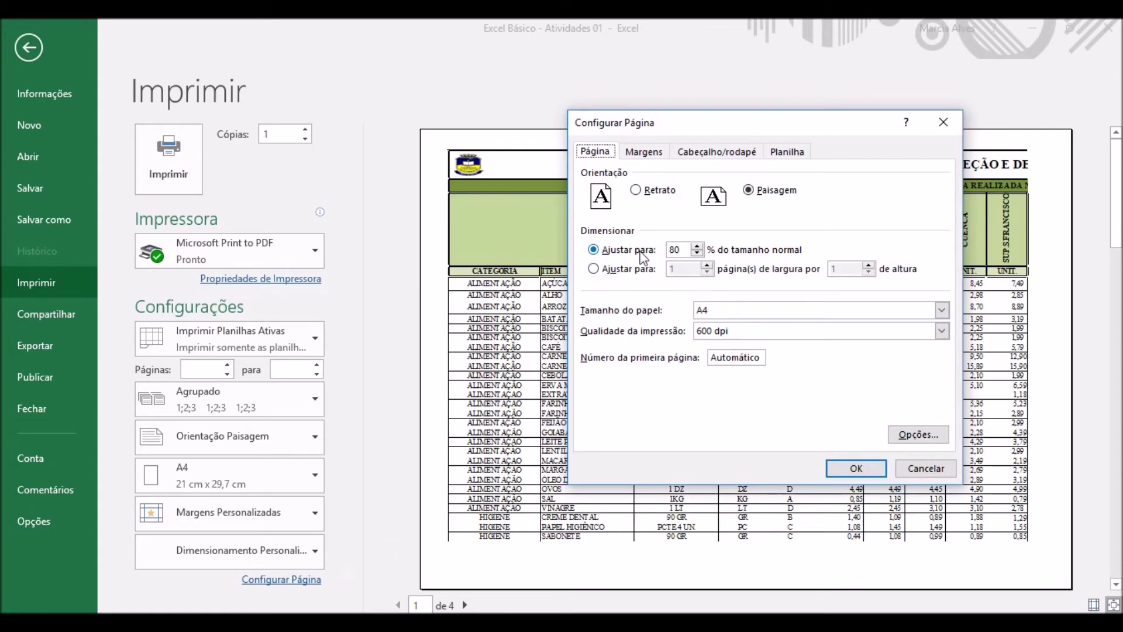
drag(684, 249, 659, 248)
key(Return)
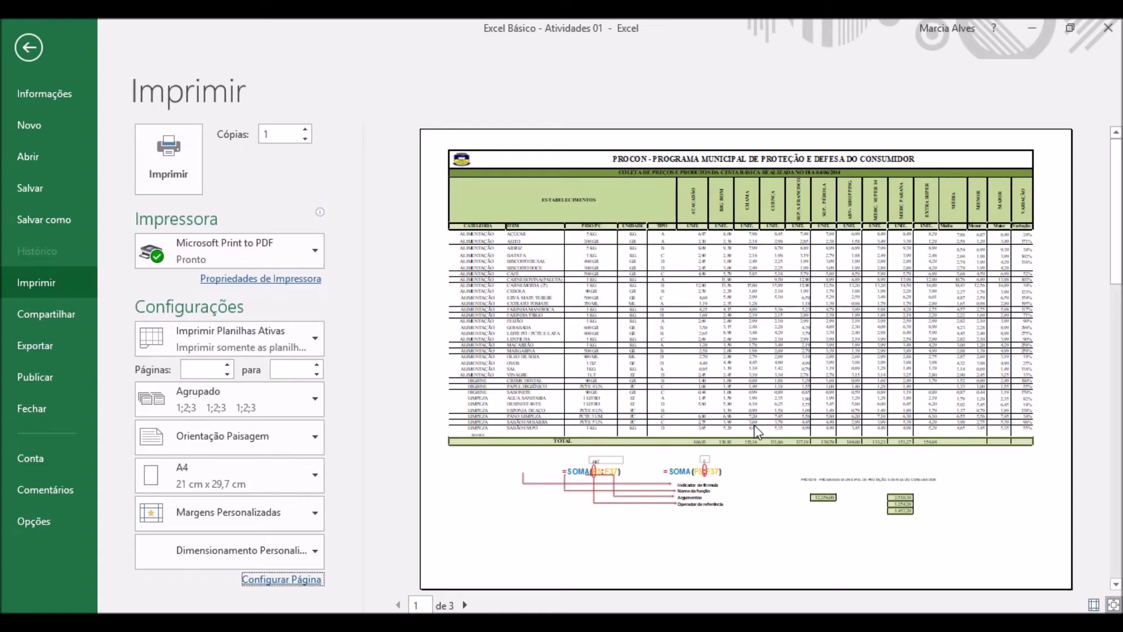
- Review the margins in the page setup and set the page header to Excel Básico - Atividades 01
click(319, 582)
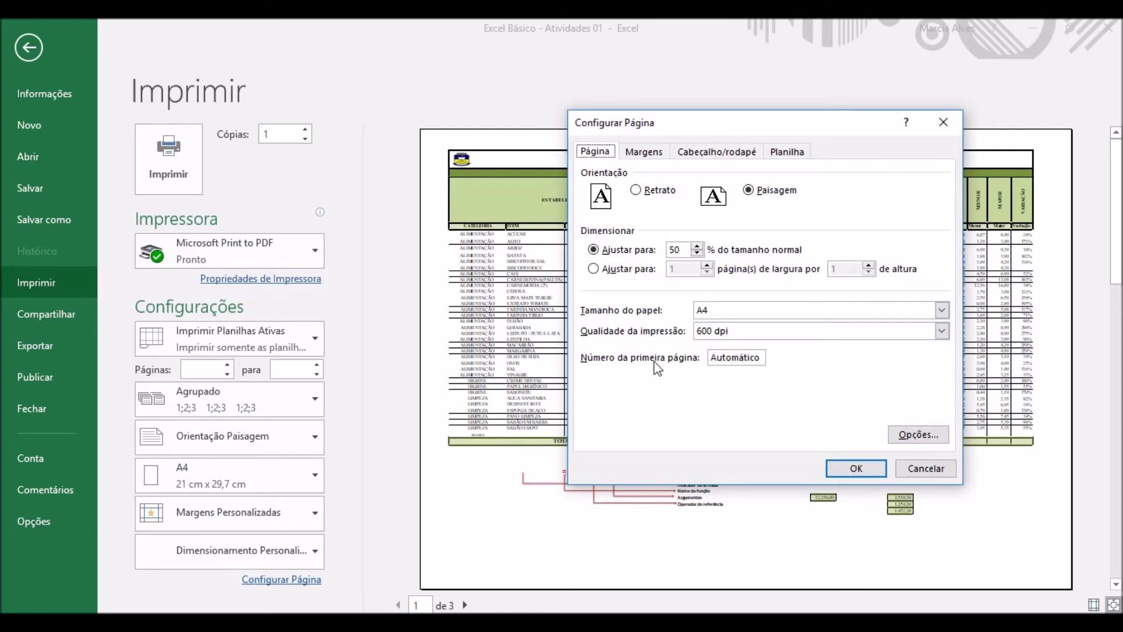
click(646, 153)
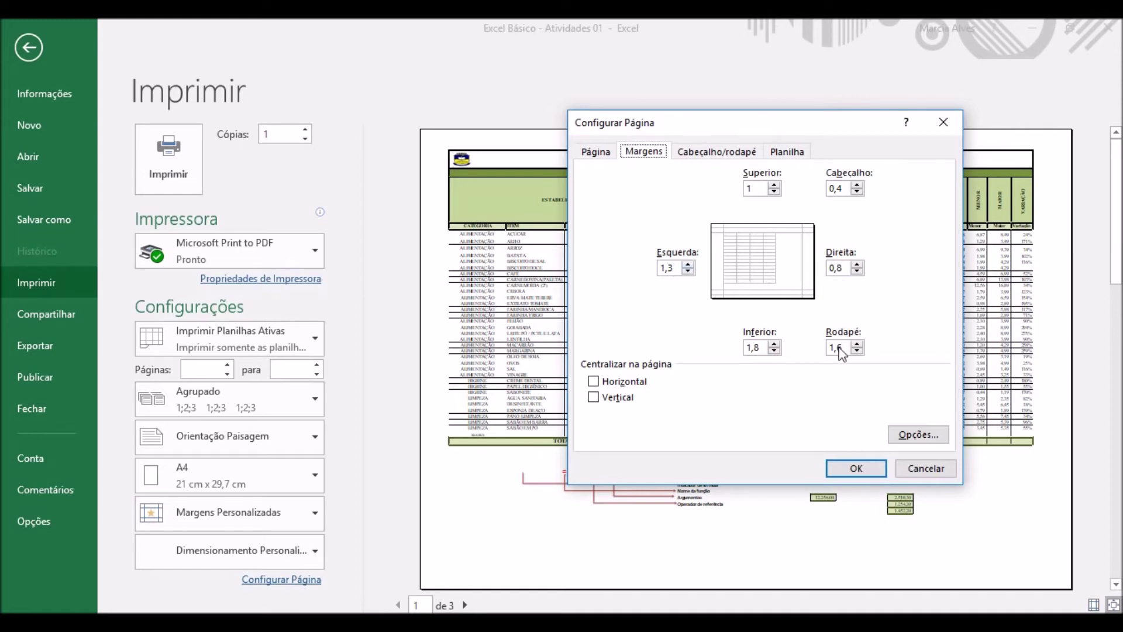
click(713, 161)
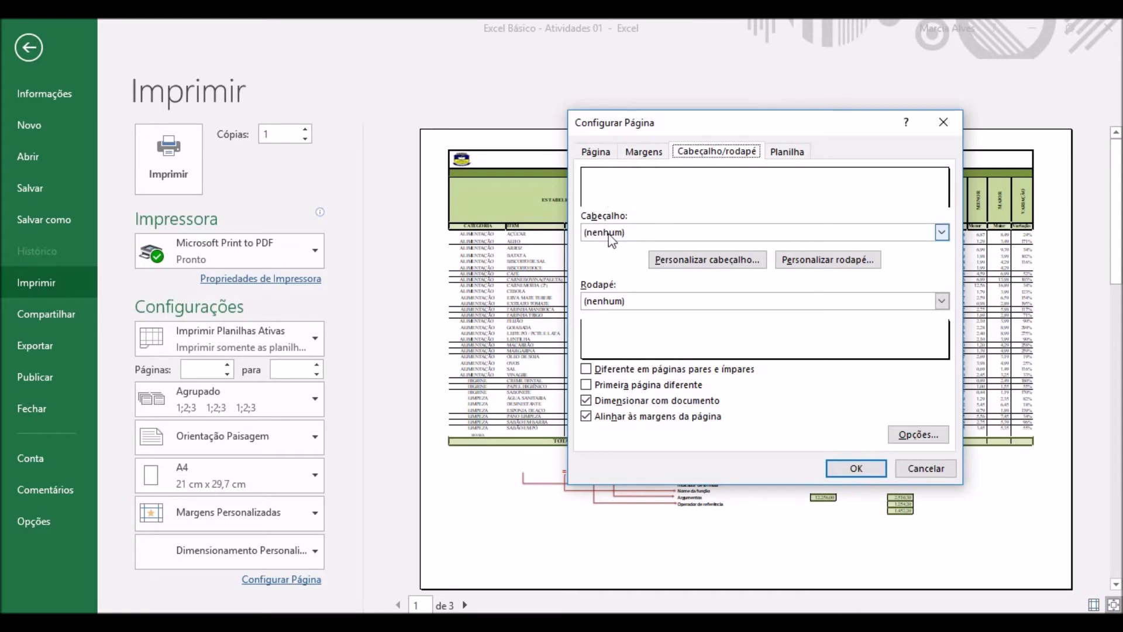
click(943, 234)
click(942, 234)
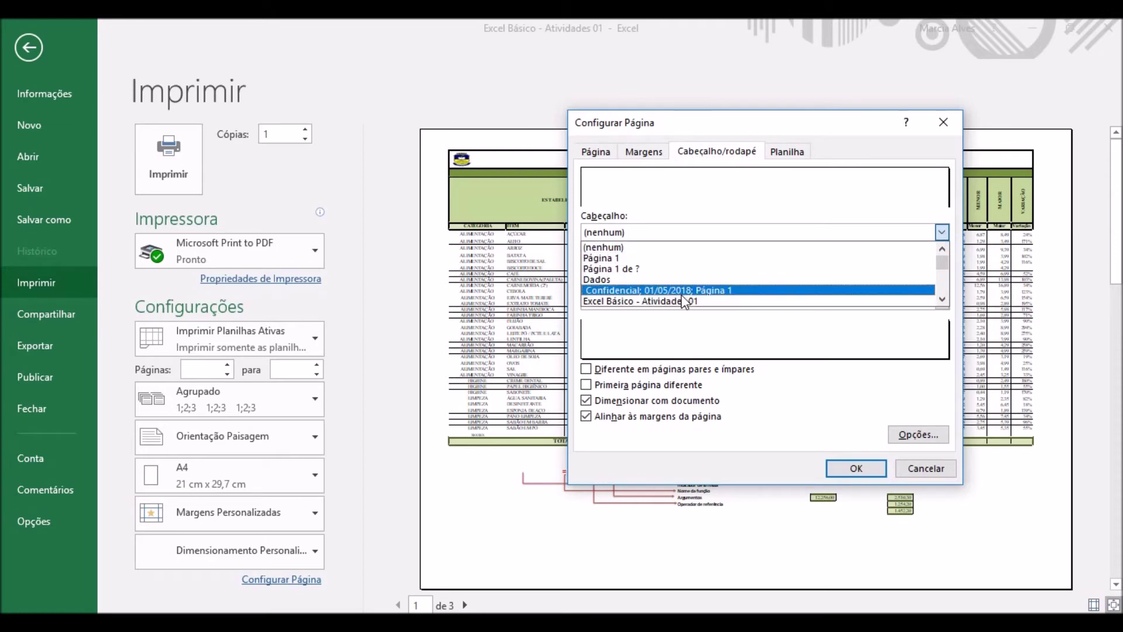
click(683, 301)
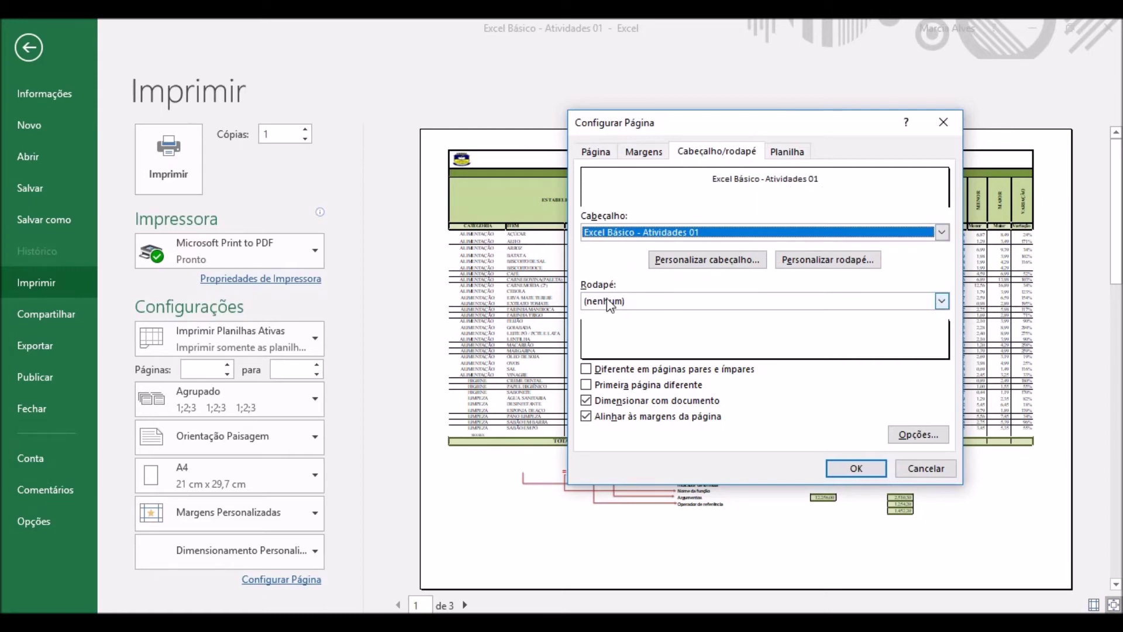
- Set the page footer to Página 1 de ? and apply the page setup
click(942, 302)
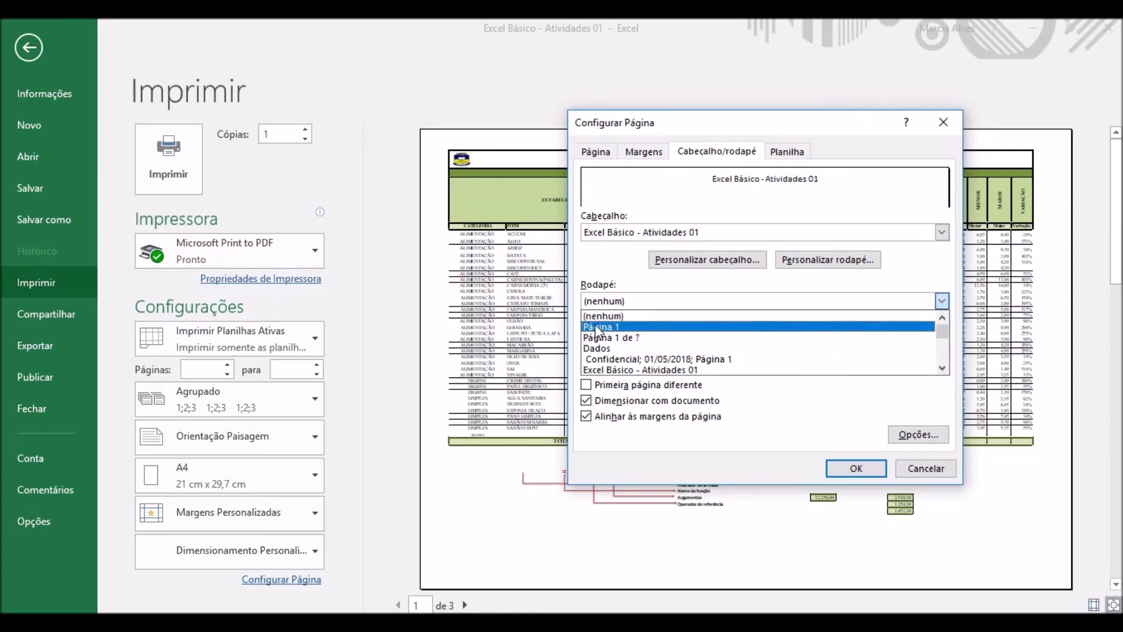
click(614, 343)
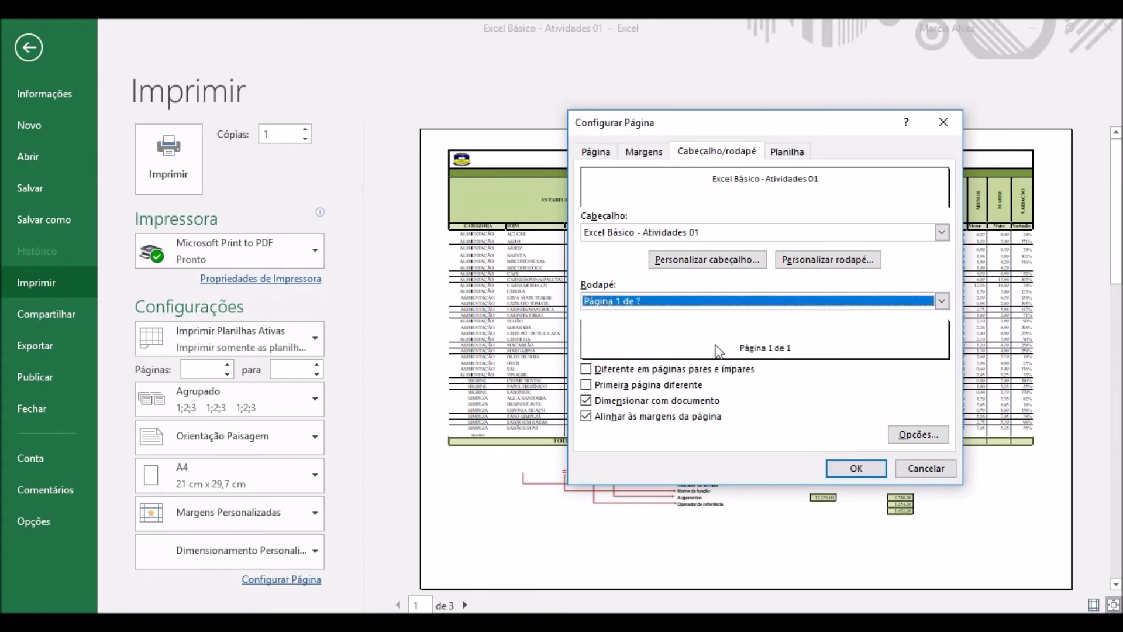
click(854, 471)
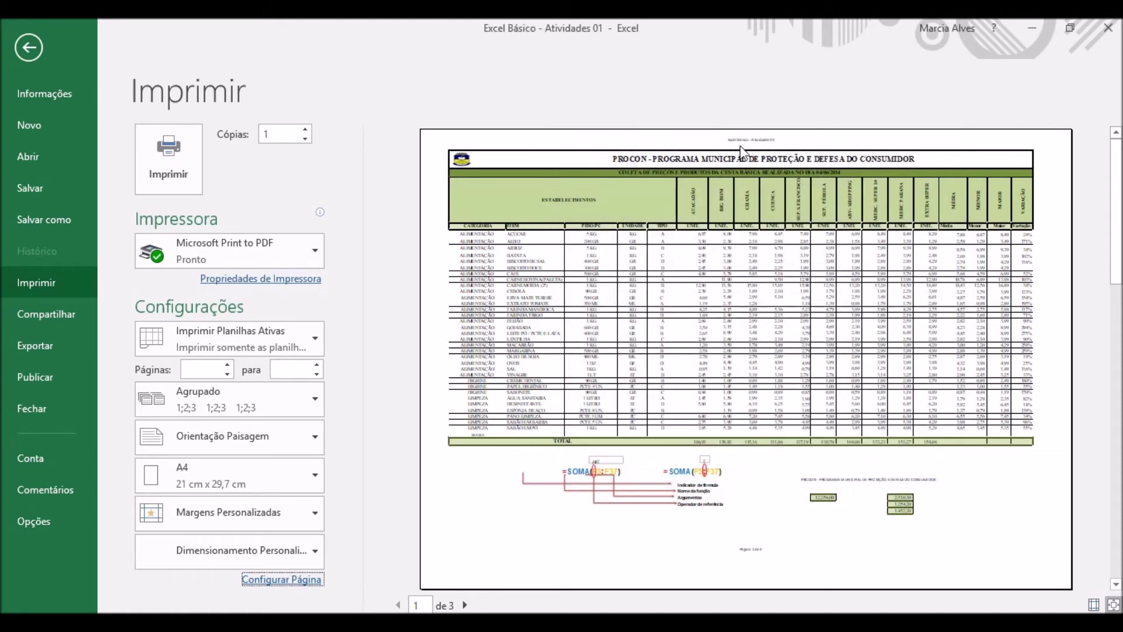
- Page through the print preview to page 3 and back to the first page to check the header and footer
click(466, 606)
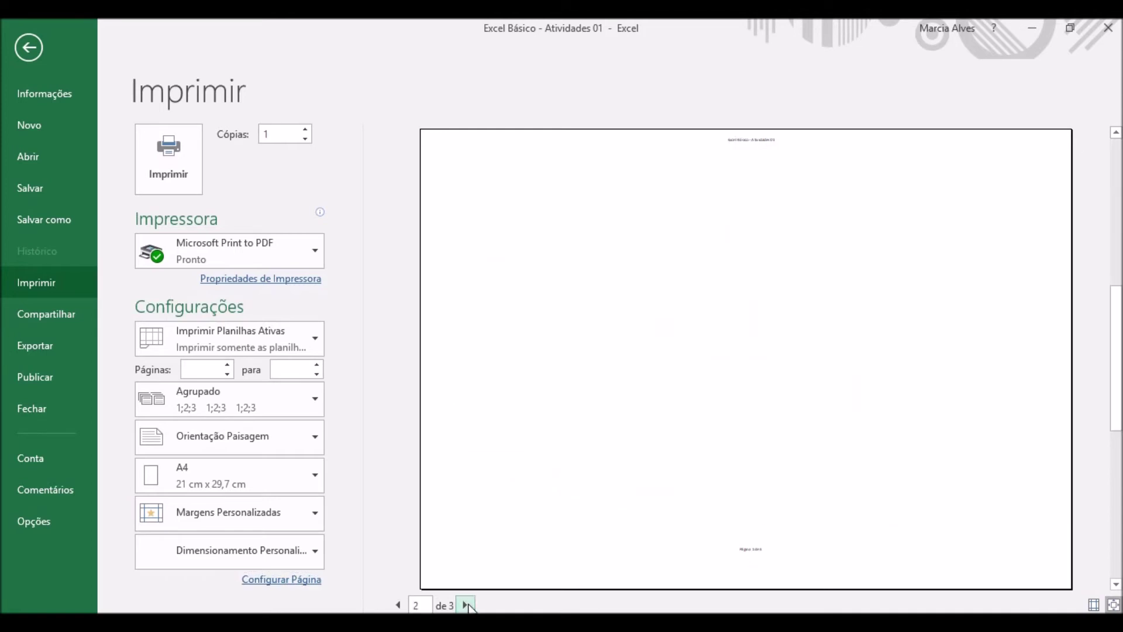
click(465, 604)
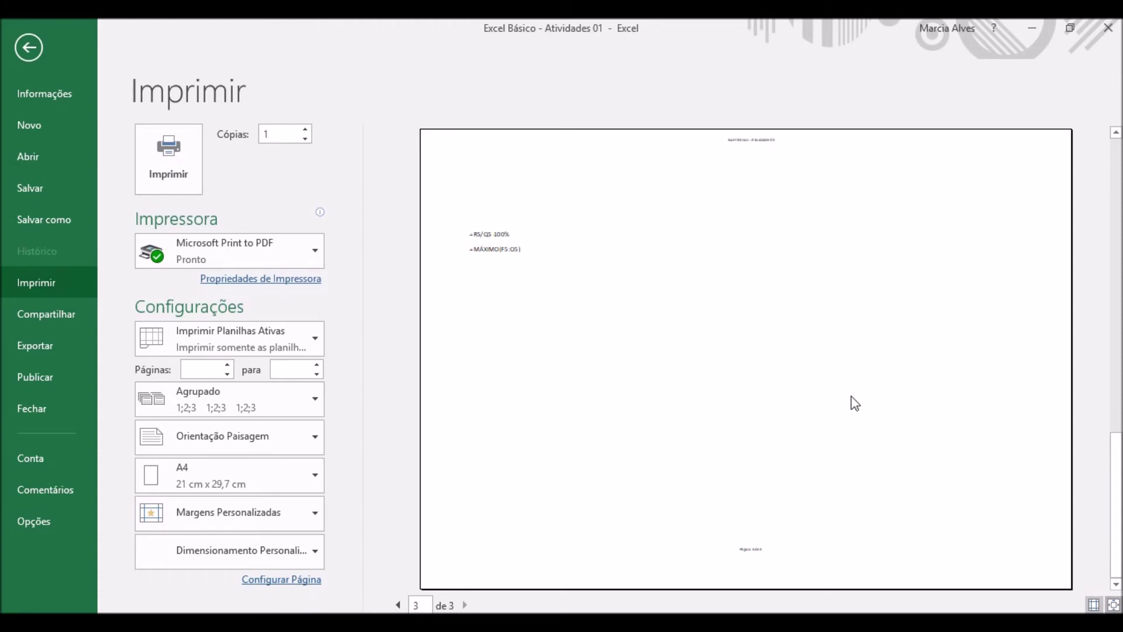
double_click(400, 605)
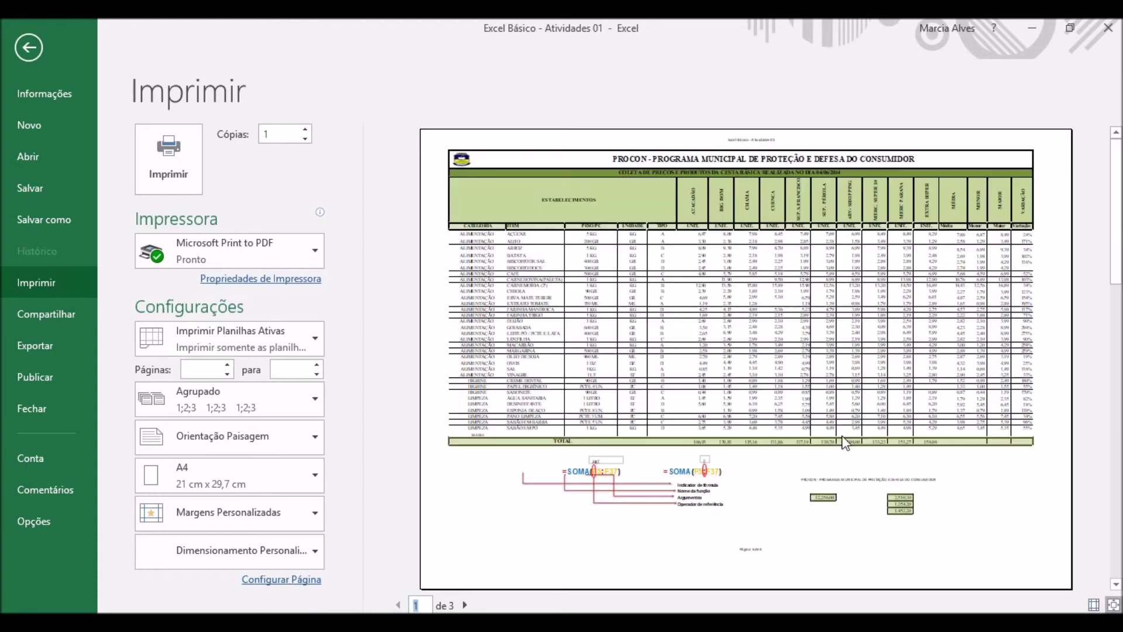
- Turn on gridline printing (Linhas de grade) in the page setup's worksheet options
click(309, 582)
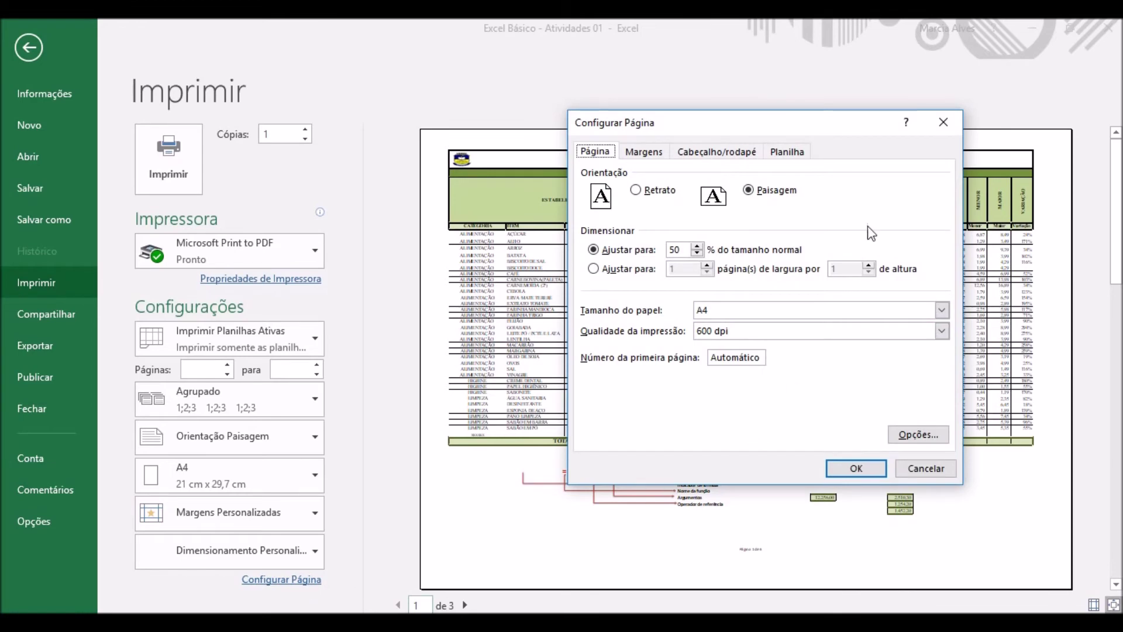
click(795, 155)
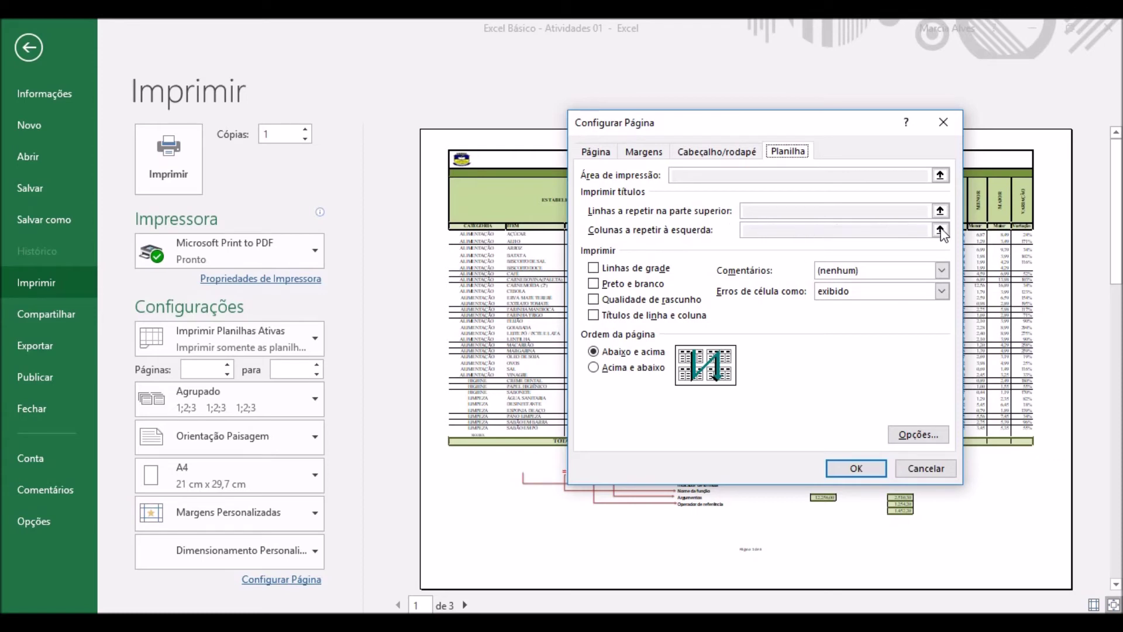
click(594, 269)
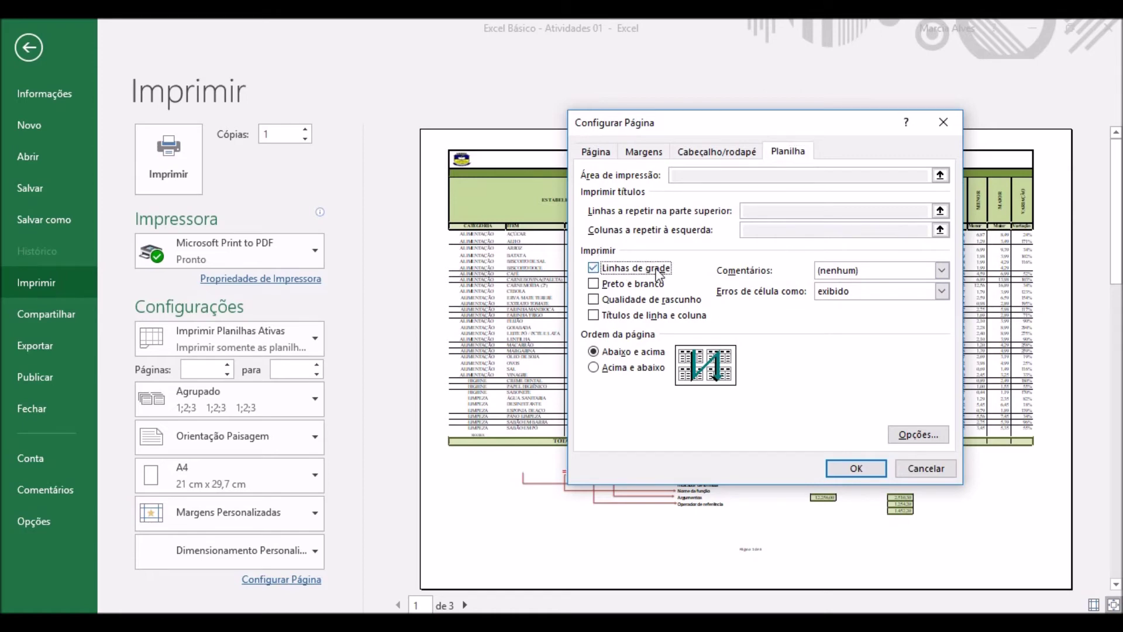
- In the page setup's worksheet options, turn off Linhas de grade, turn on Preto e branco and Títulos de linha e coluna, and apply
click(593, 267)
click(593, 283)
click(594, 316)
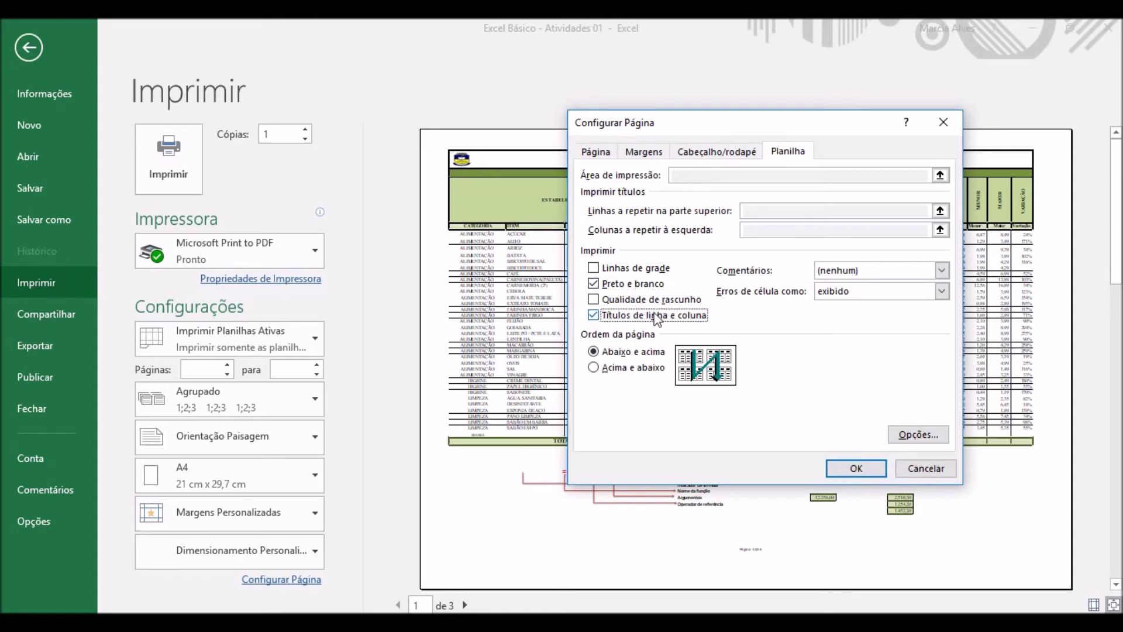
click(860, 470)
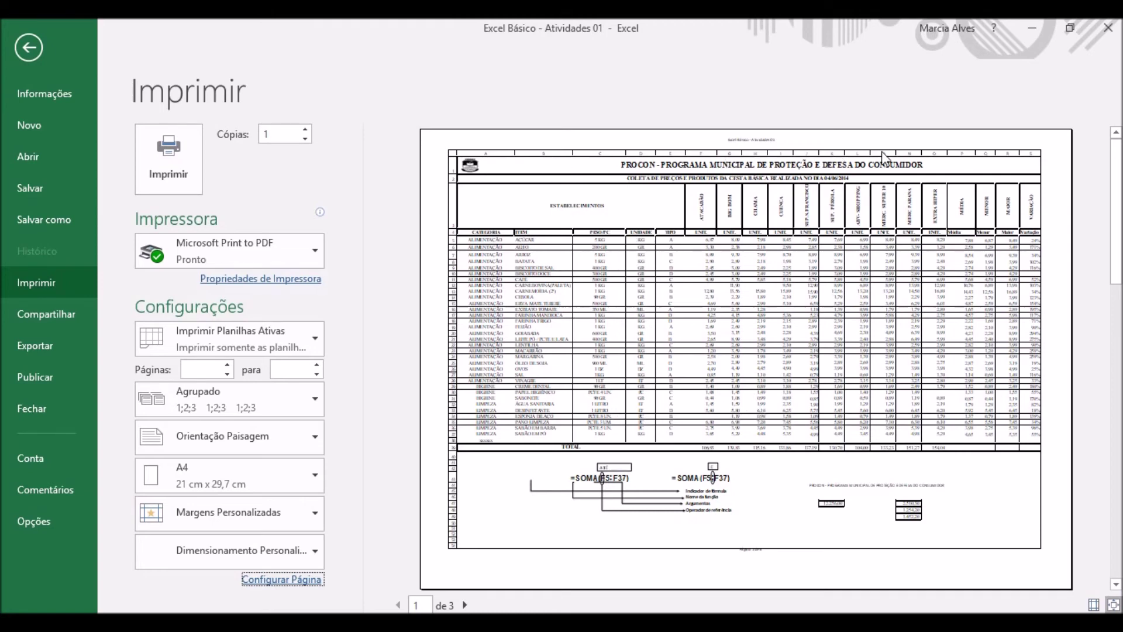
- Page through the print preview to page 3 to check the black-and-white output with row and column headings
key(Tab)
click(465, 605)
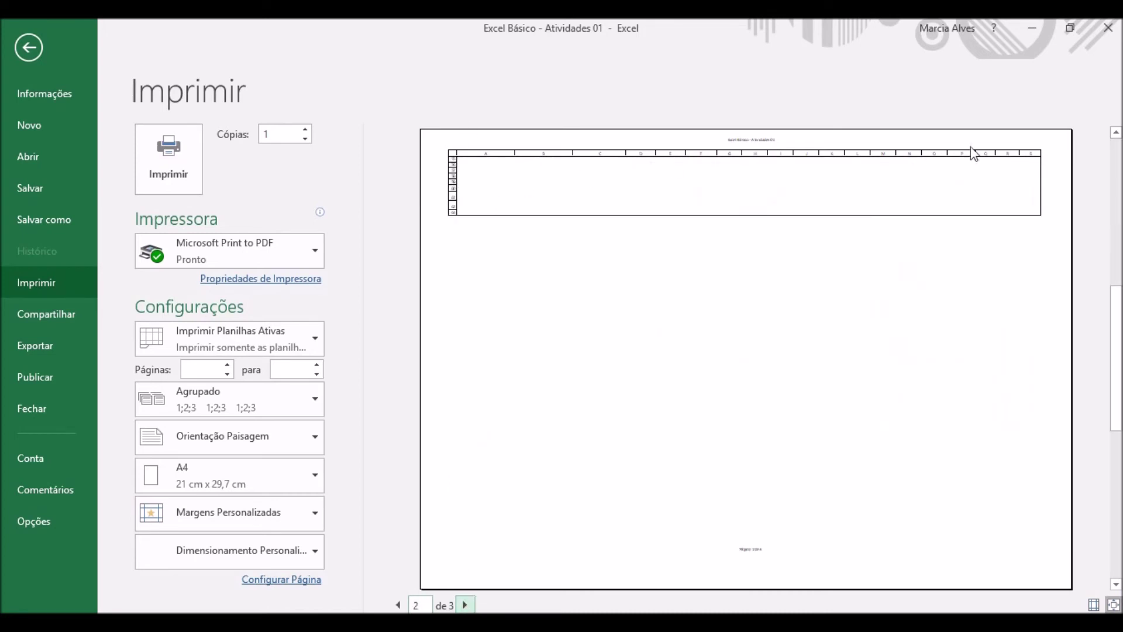
click(466, 605)
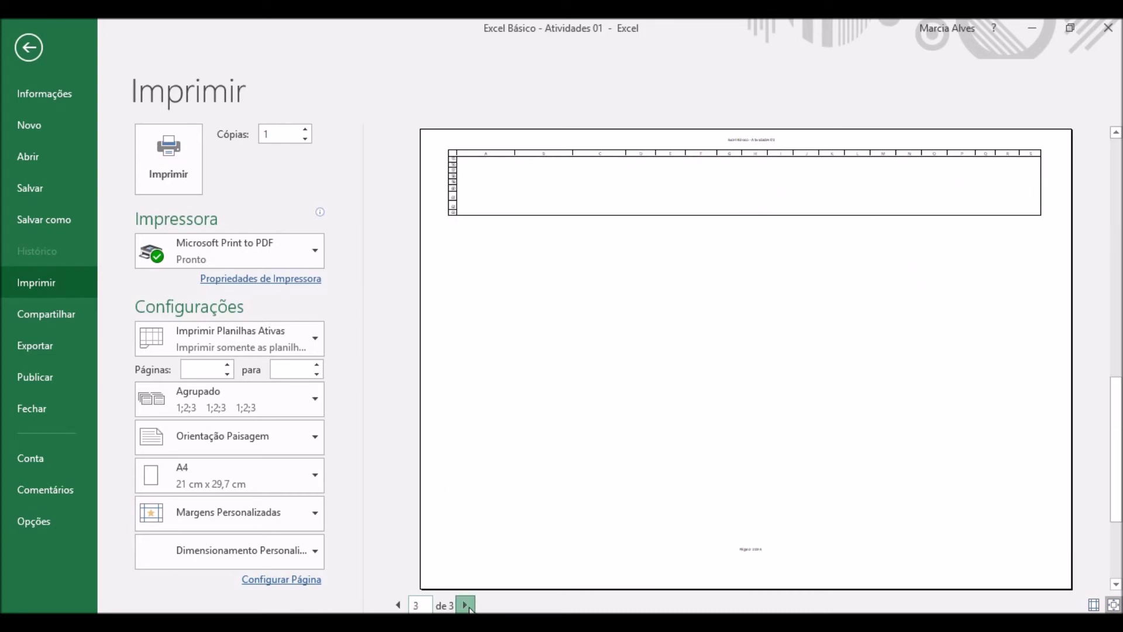
- Turn off Preto e branco and Títulos de linha e coluna in the page setup, apply it and return to the worksheet
click(309, 581)
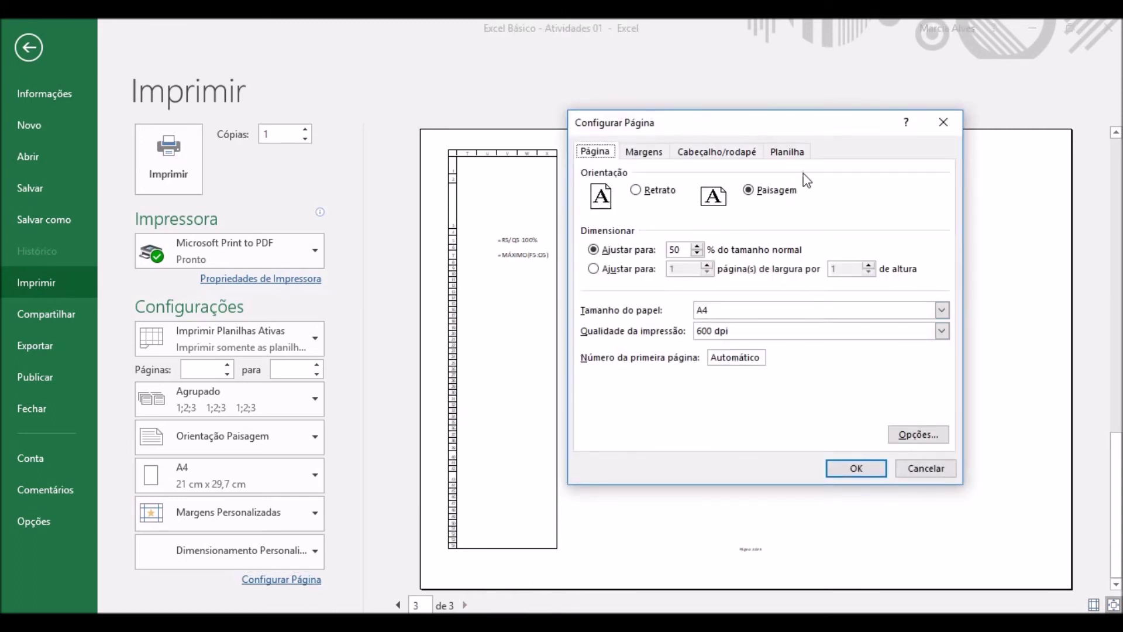
click(796, 154)
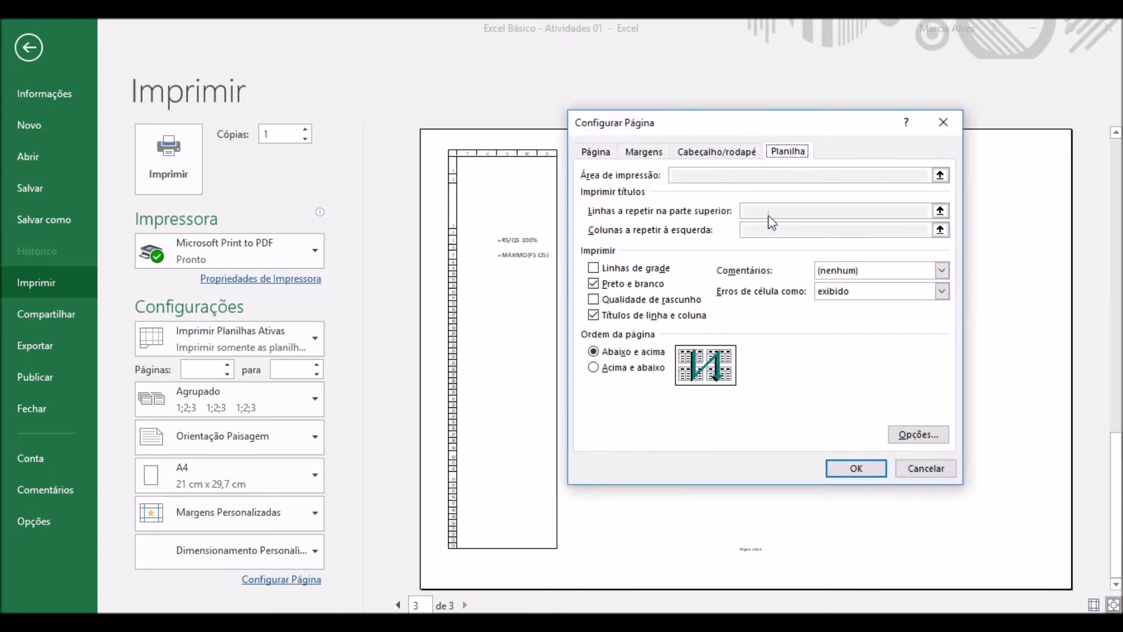
click(593, 286)
click(595, 316)
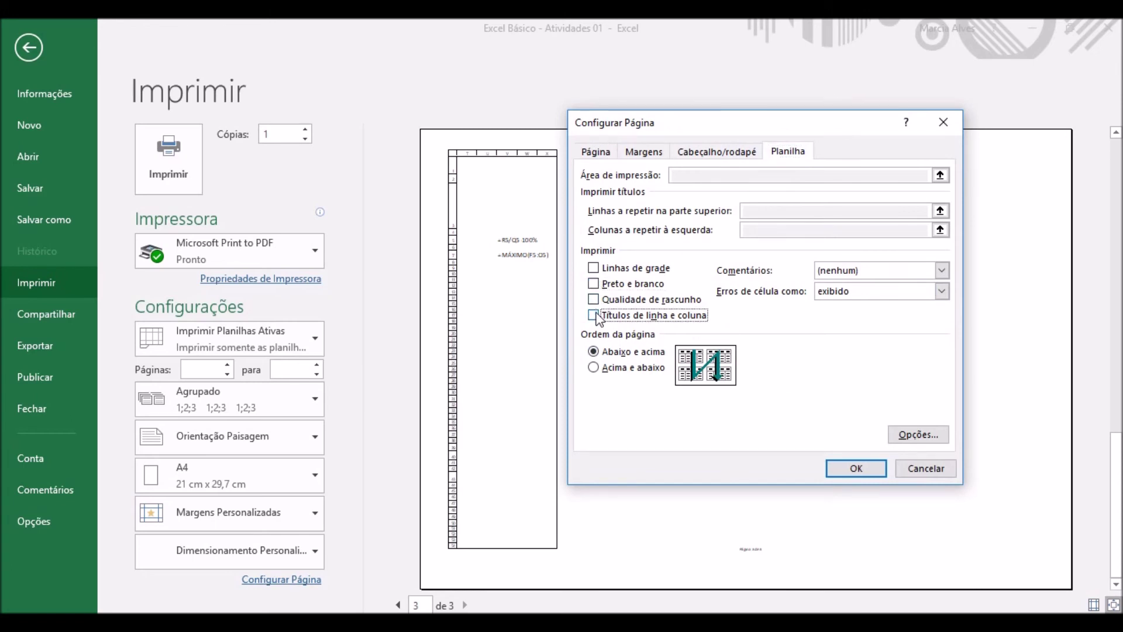
click(872, 472)
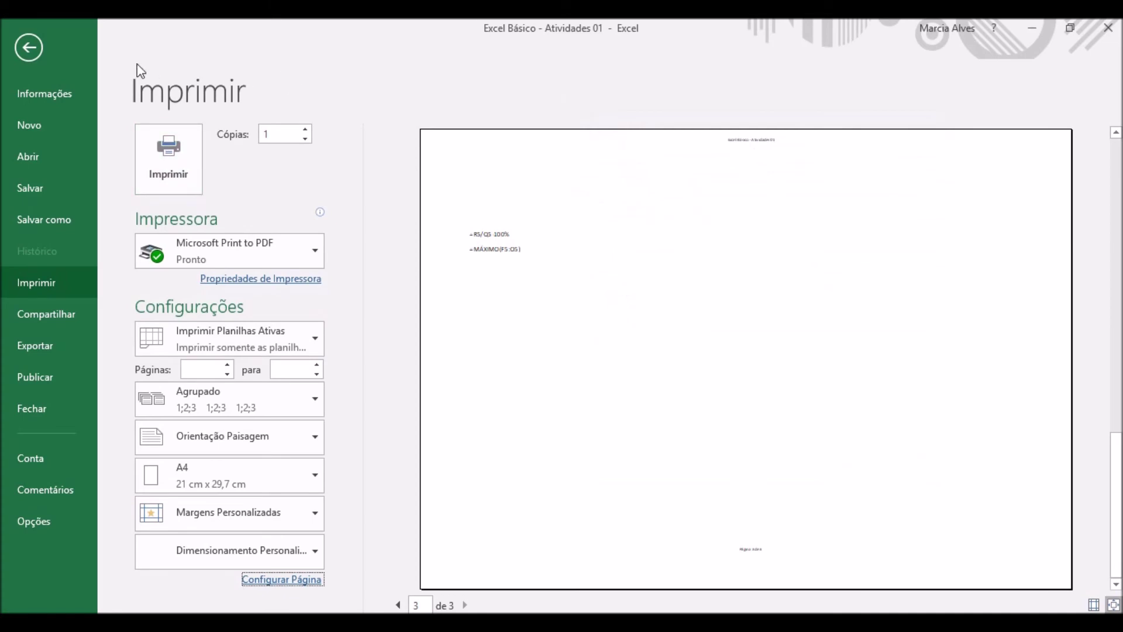
click(27, 47)
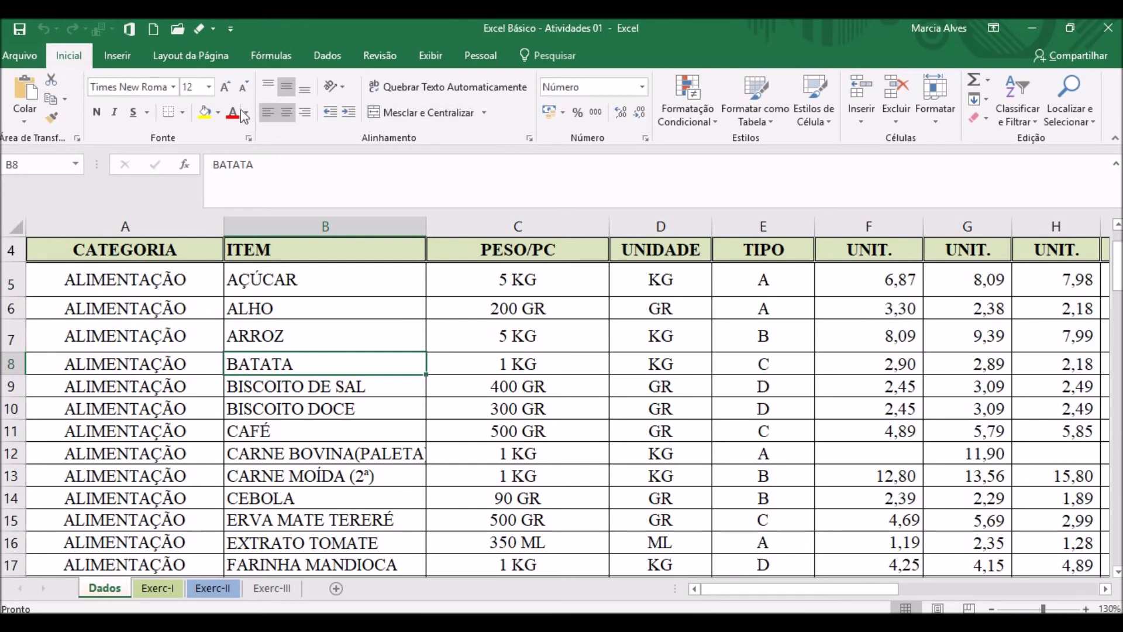
click(29, 59)
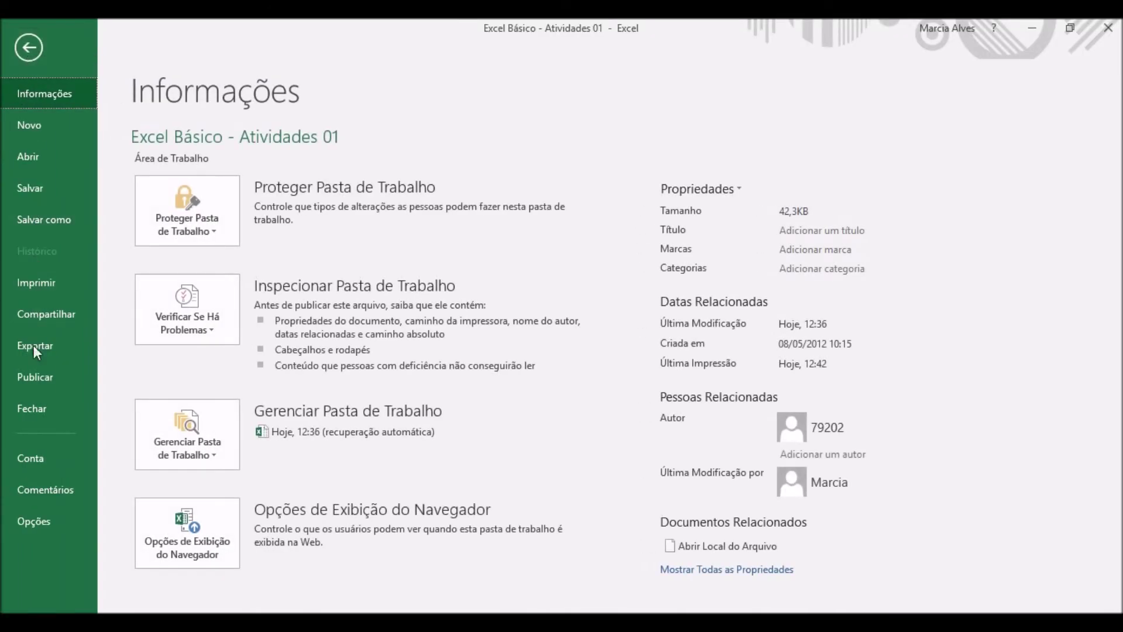
click(22, 48)
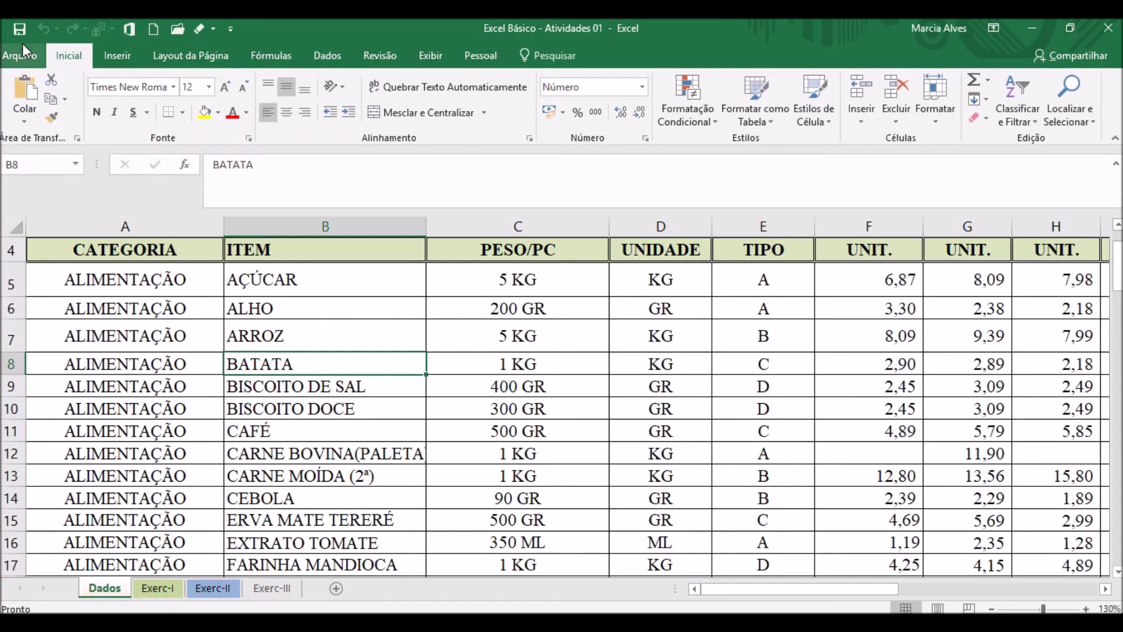
- Define cells A4:C17 of the Dados sheet as the print area
click(171, 55)
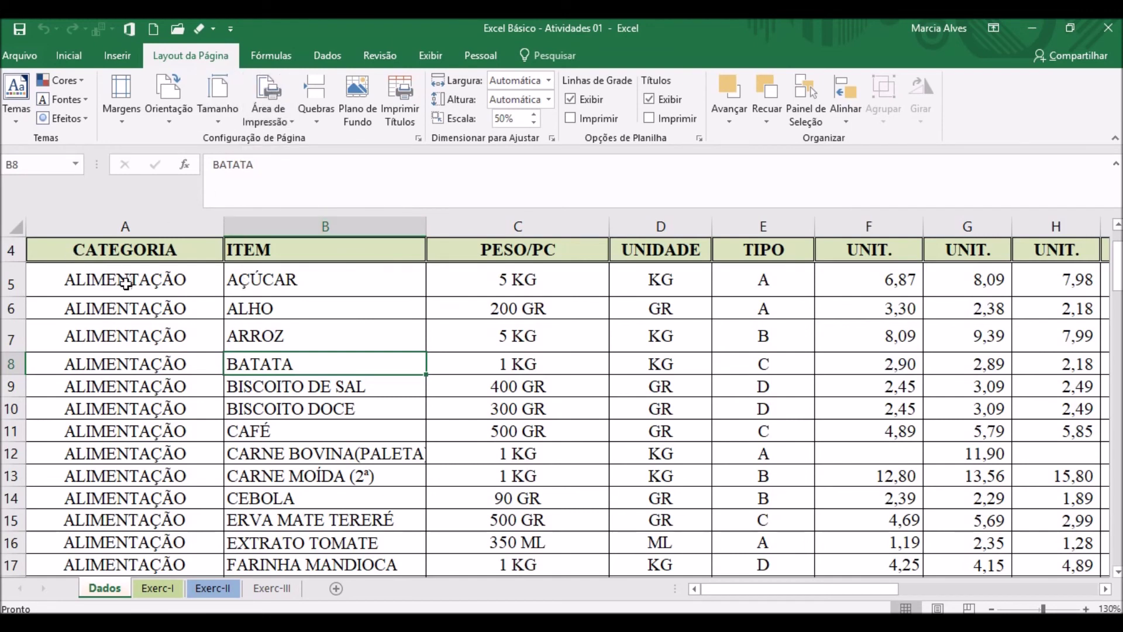
drag(91, 249, 499, 564)
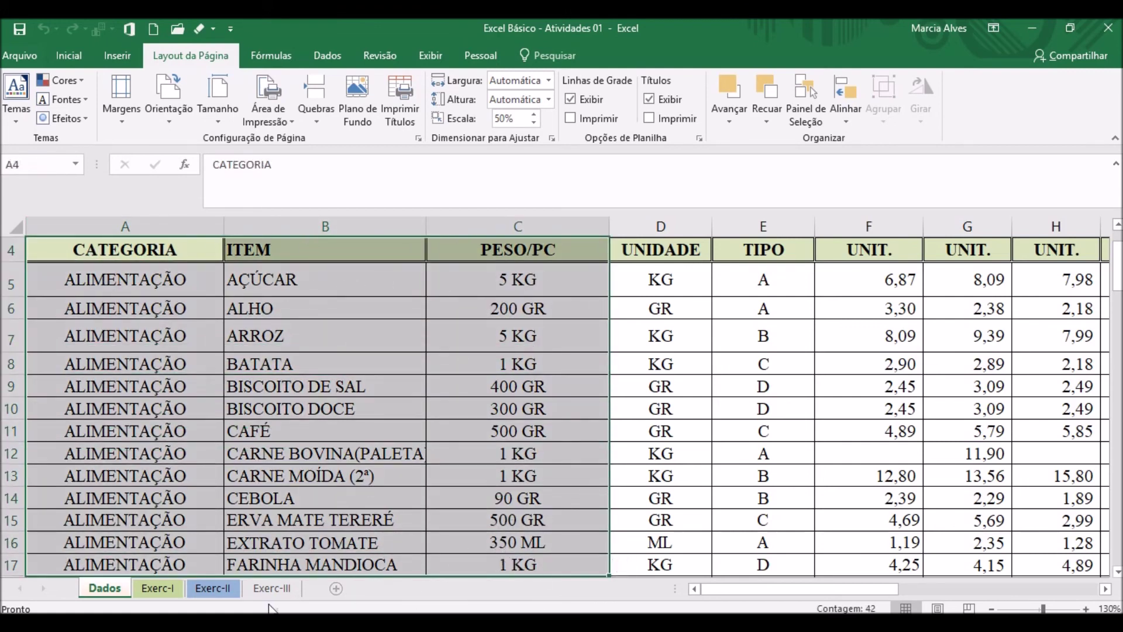
click(277, 120)
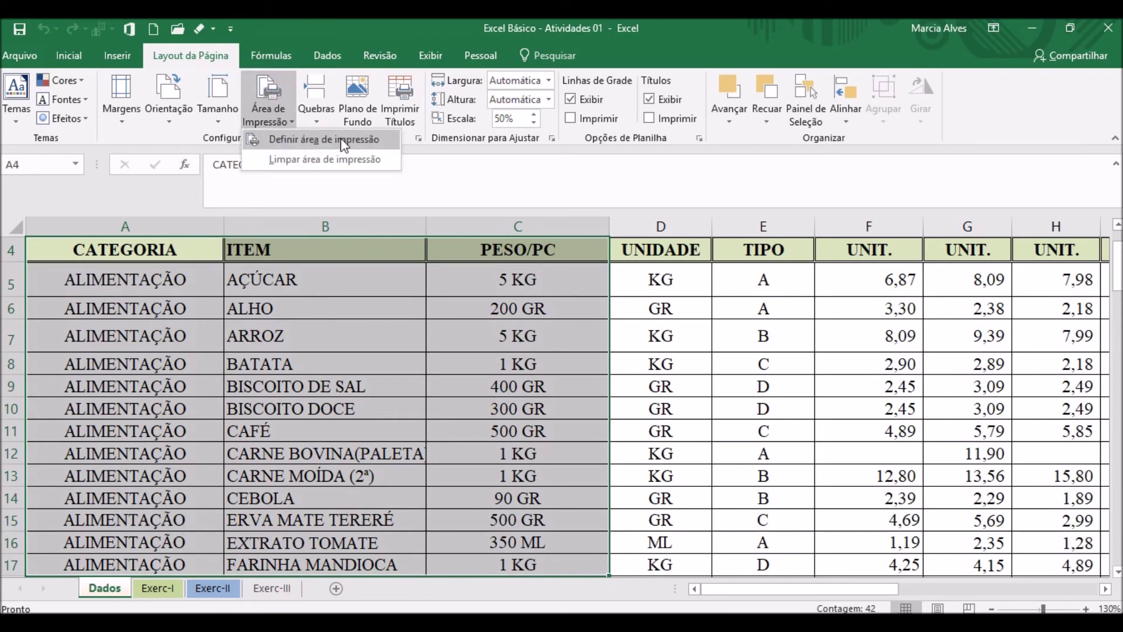
click(286, 142)
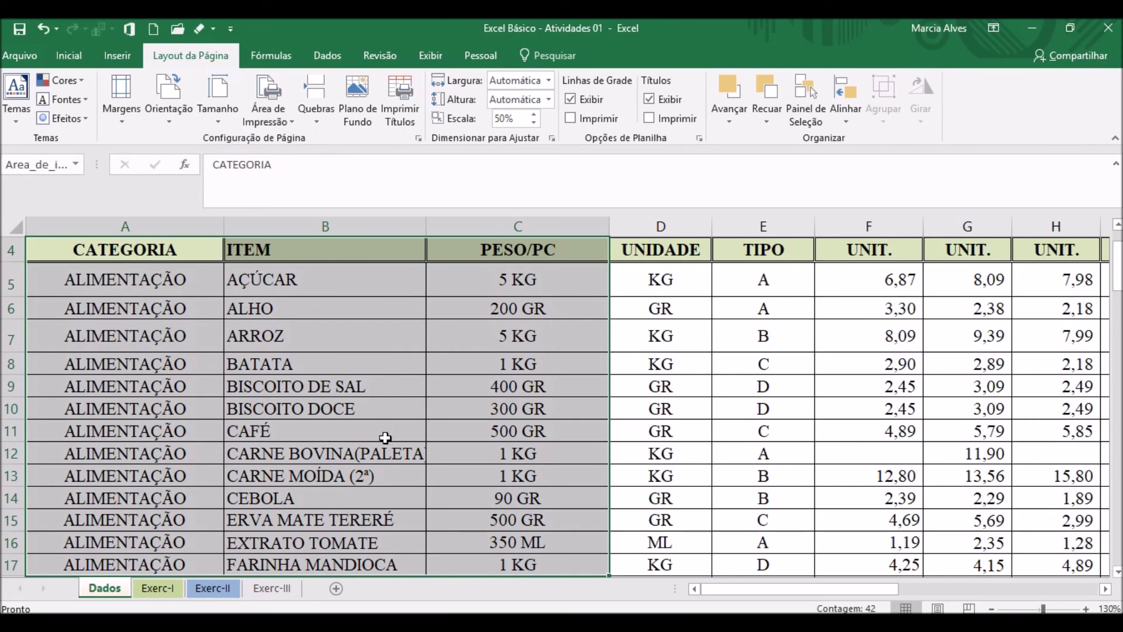
- Preview the printout of the defined print area, return to the worksheet and clear the print area
click(19, 59)
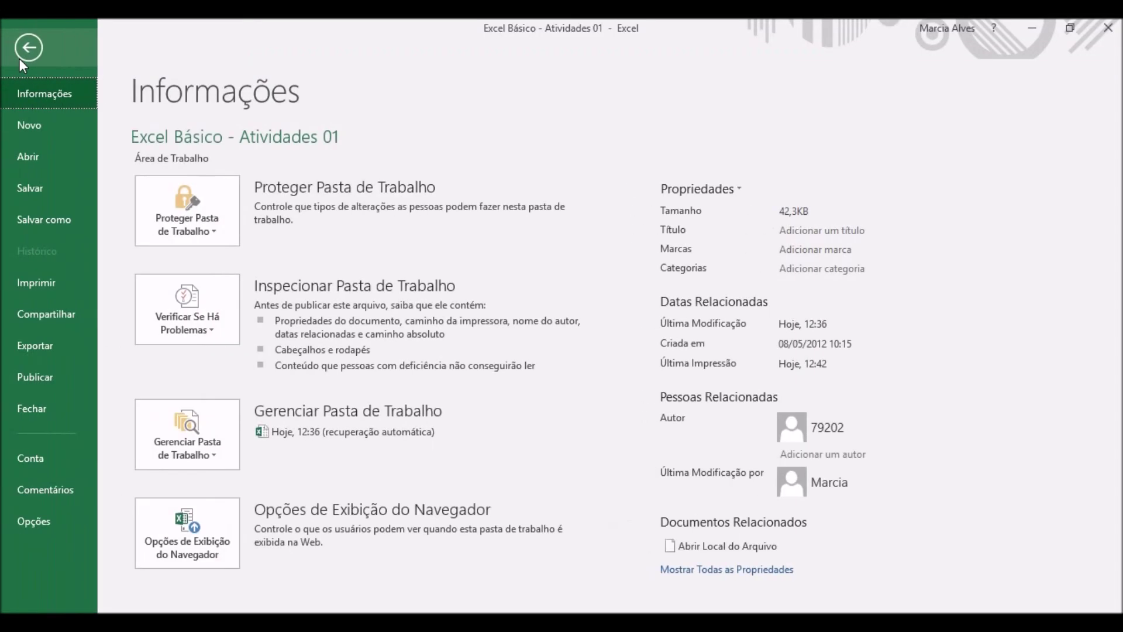
click(45, 283)
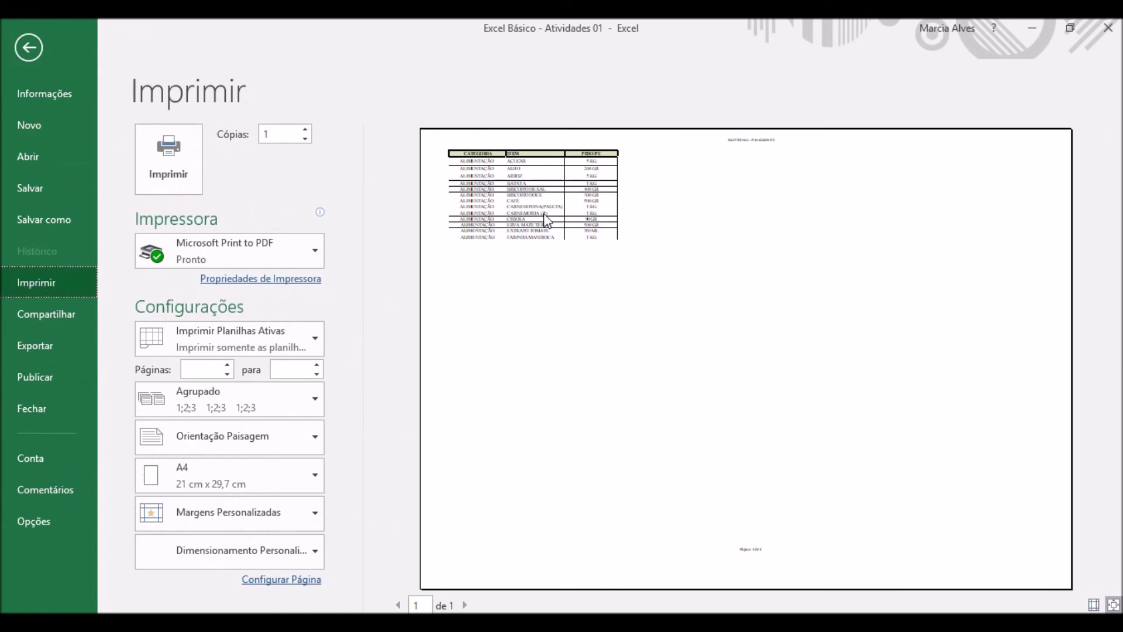
click(32, 48)
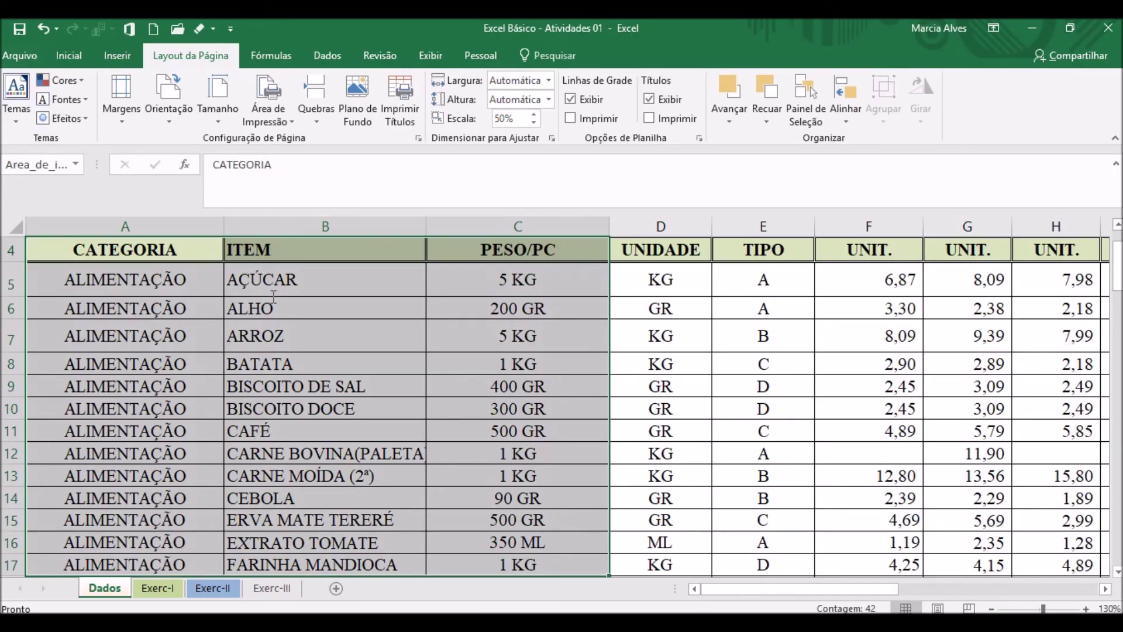
click(267, 99)
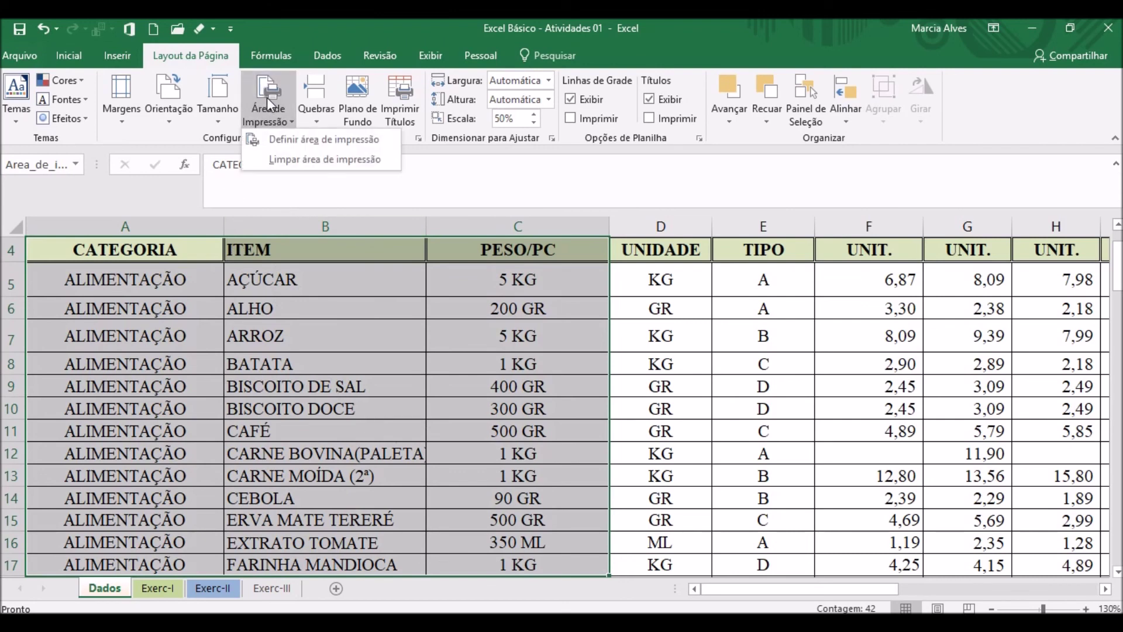
click(298, 161)
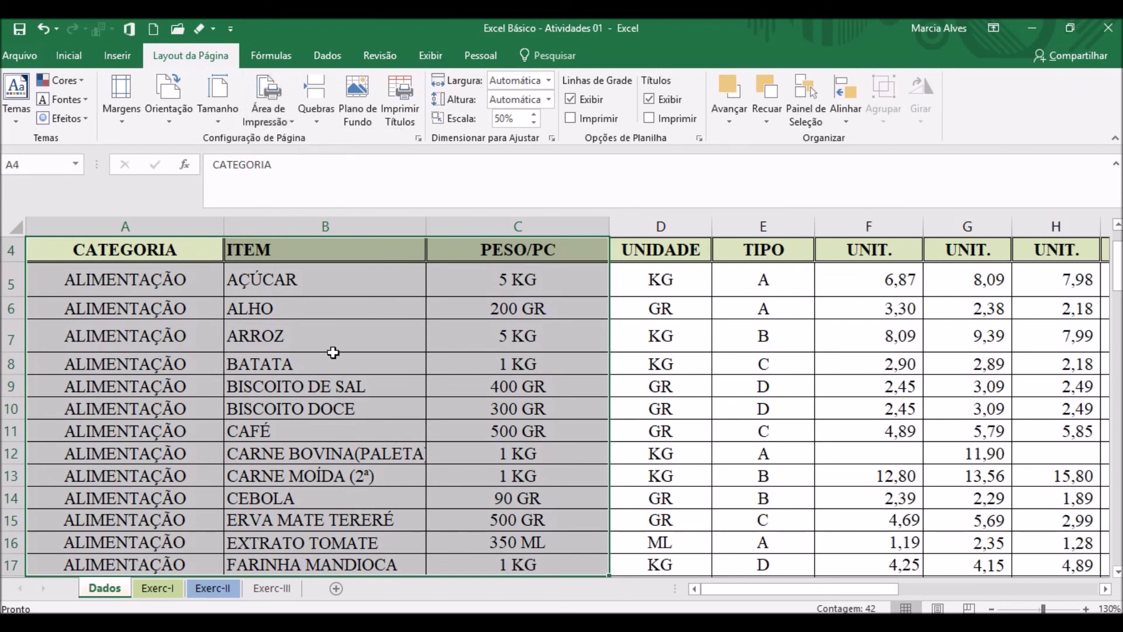
click(320, 105)
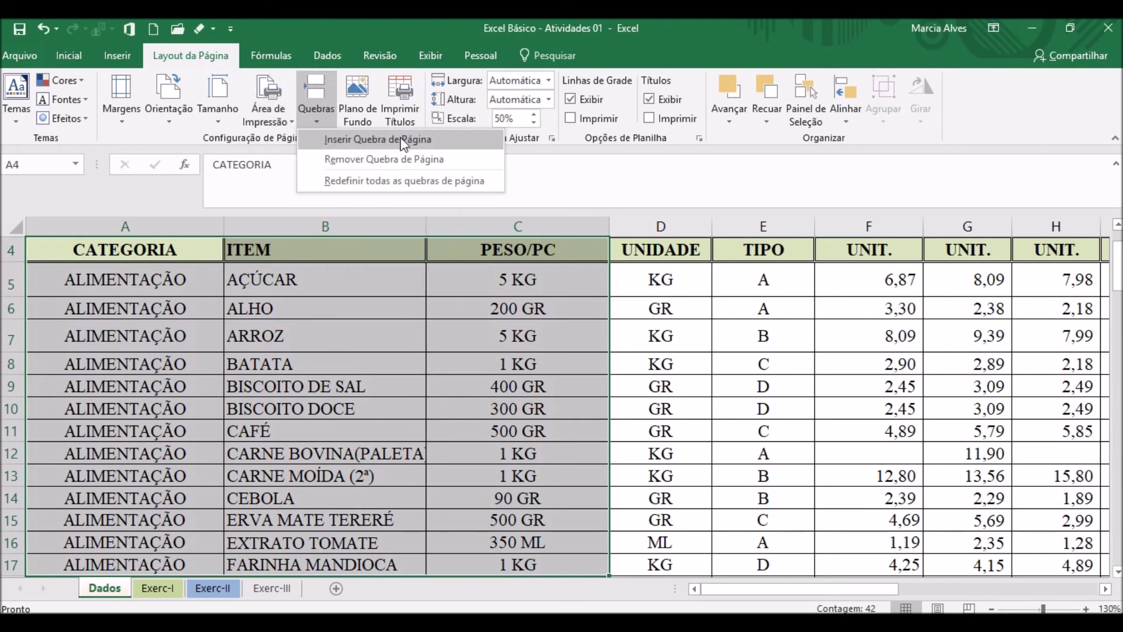
click(307, 93)
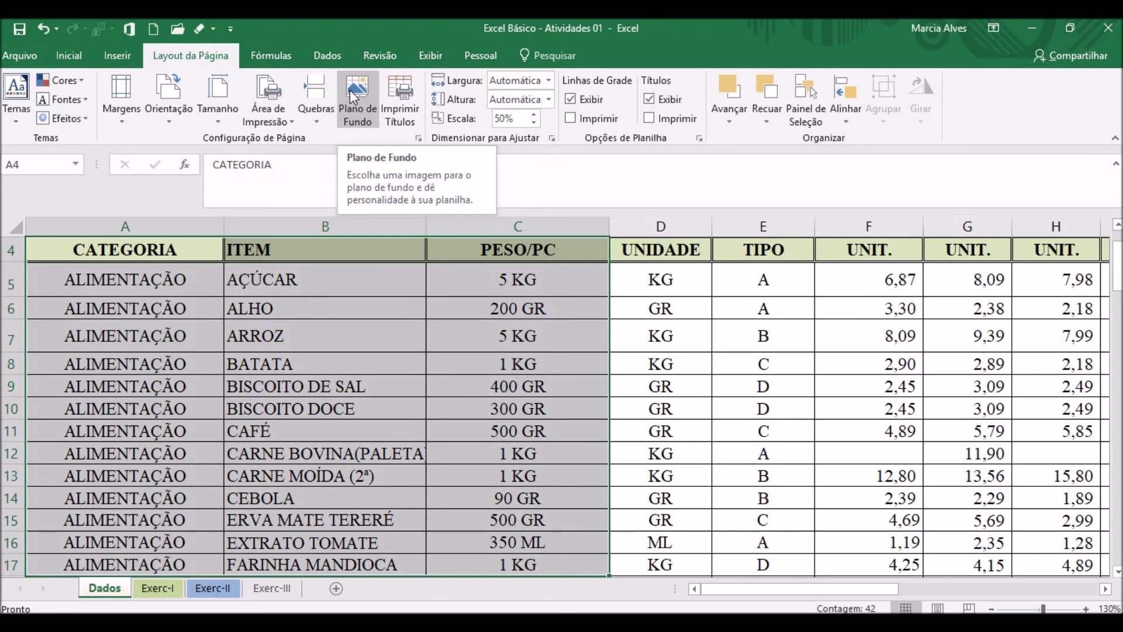
click(353, 98)
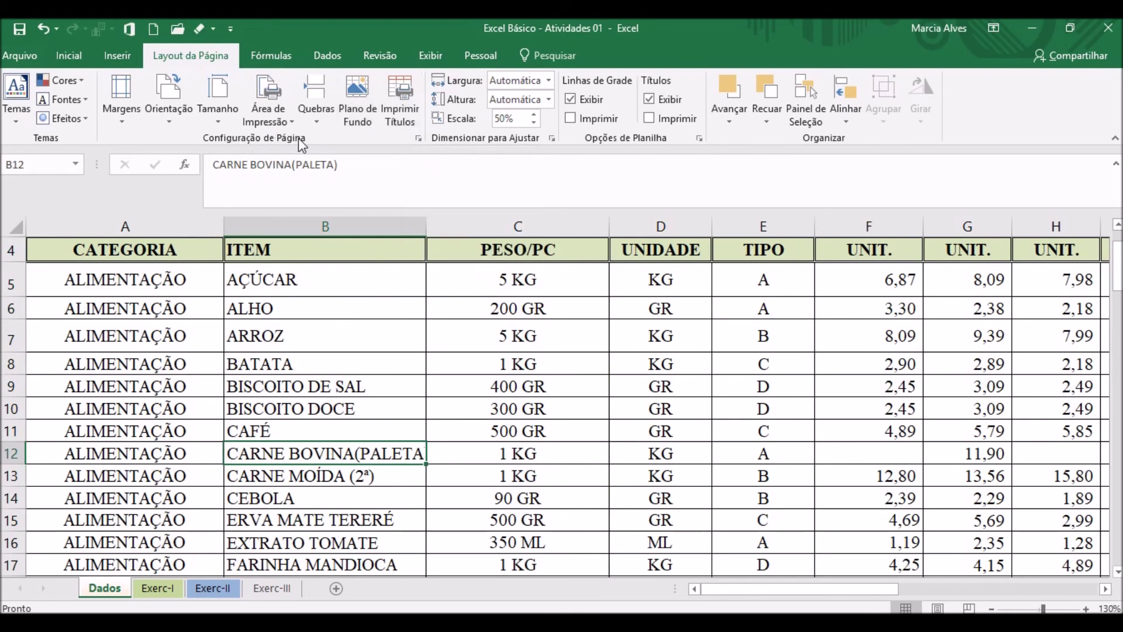
- Leave the print area empty, set row 4 ($4:$4) to repeat at the top of printed pages and open the print preview
click(398, 97)
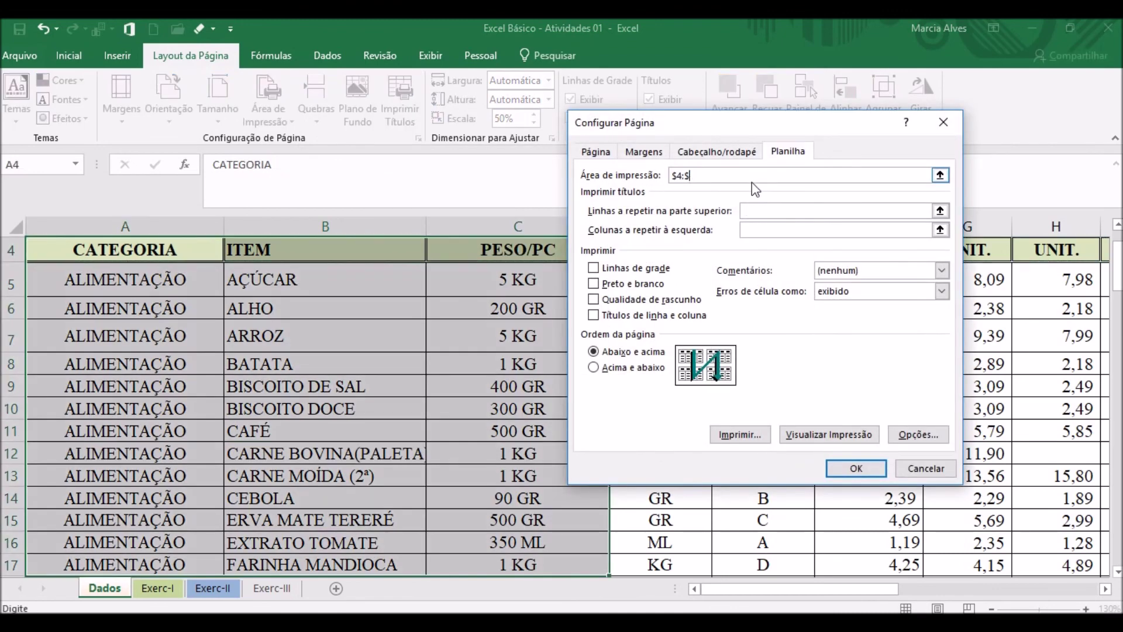
key(BackSpace)
key(BackSpace)
key(BackSpace)
key(BackSpace)
key(BackSpace)
click(938, 212)
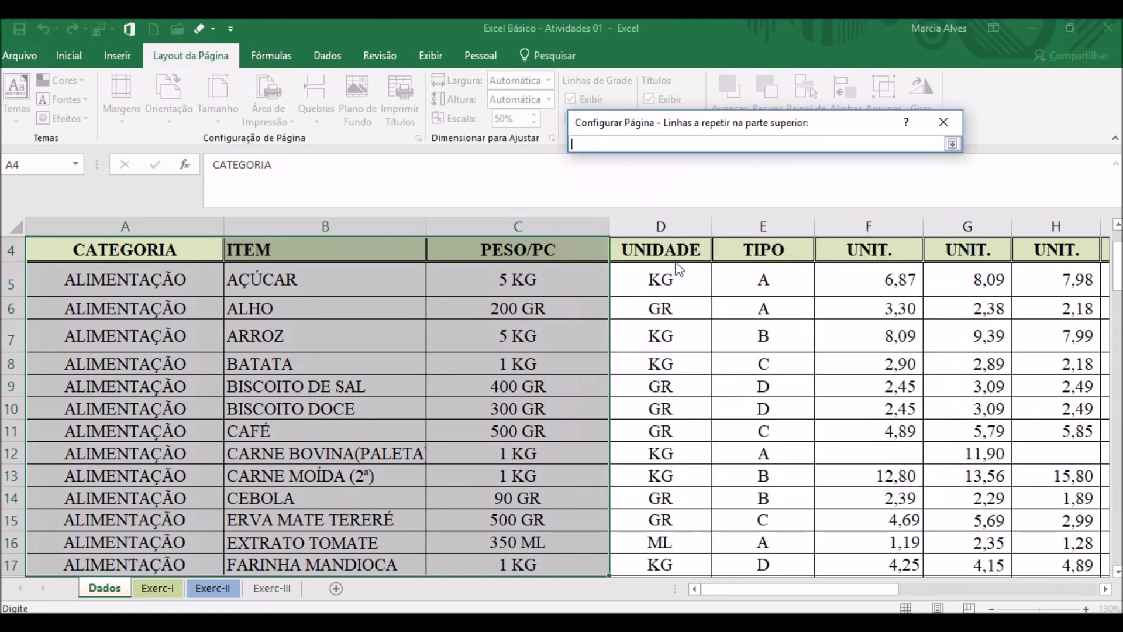
click(12, 250)
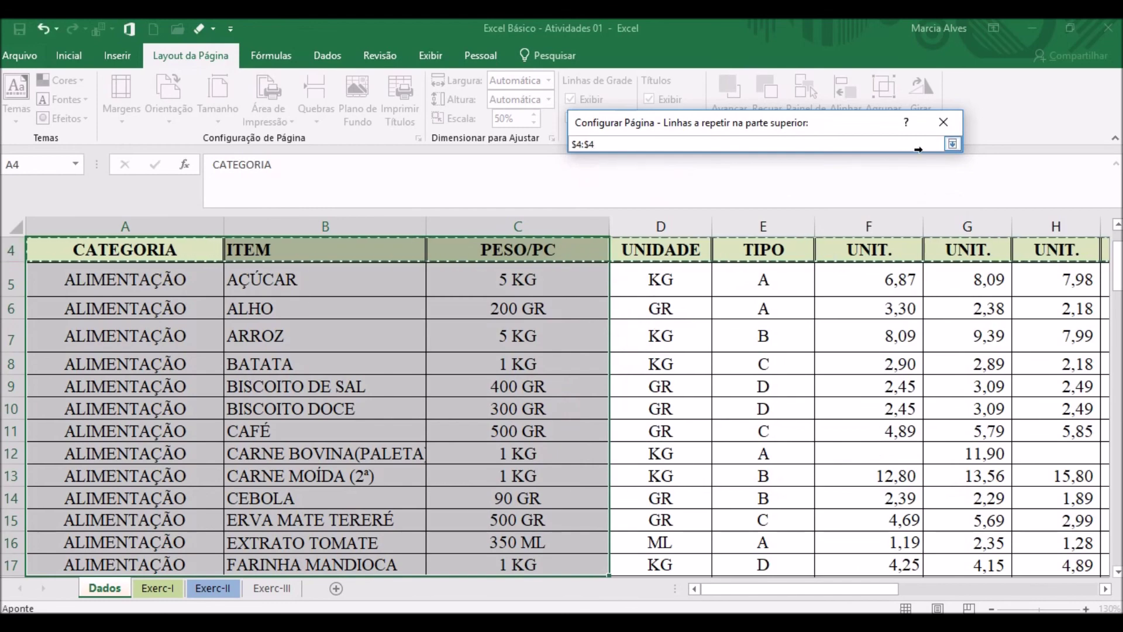
click(953, 144)
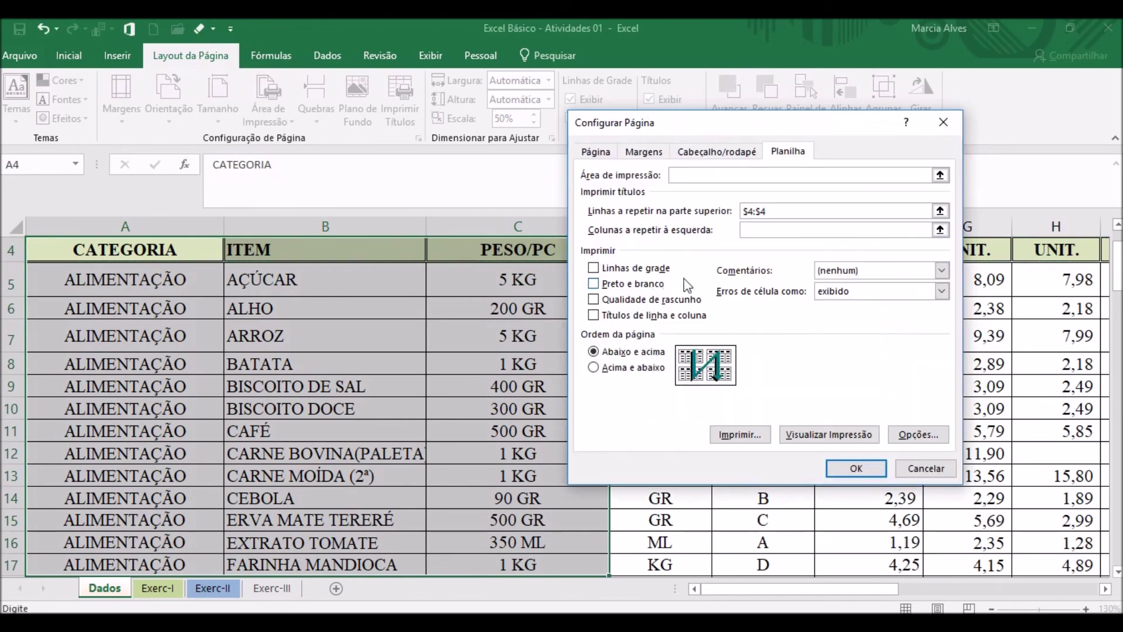
click(739, 434)
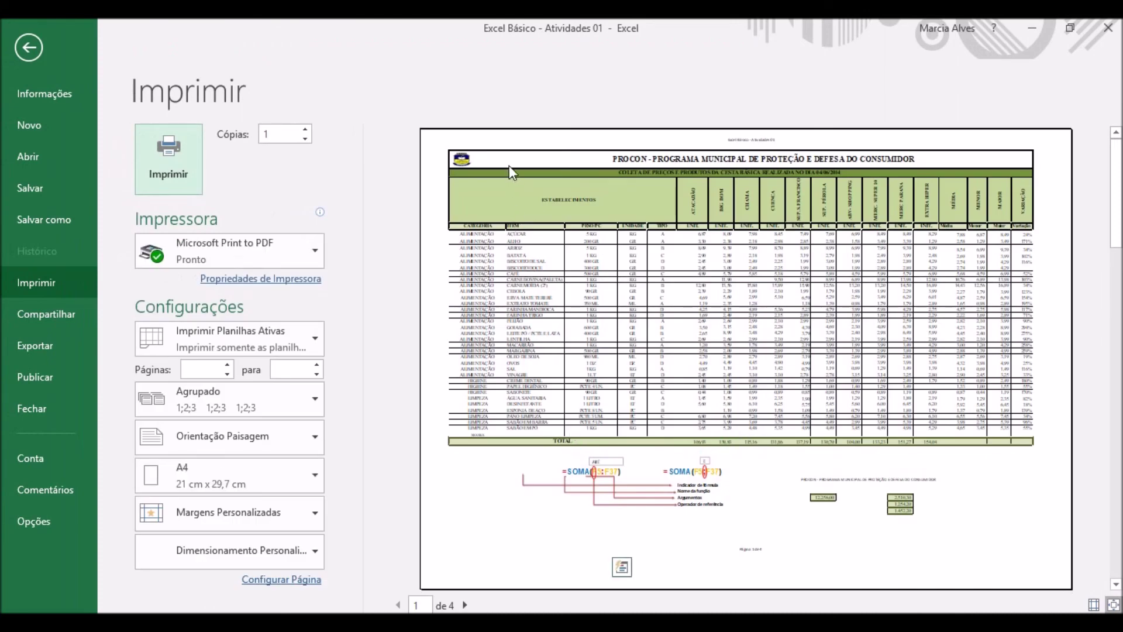
- Page through the print preview to page 3 to check the repeated title row, and return to cell B12 of the worksheet
click(465, 606)
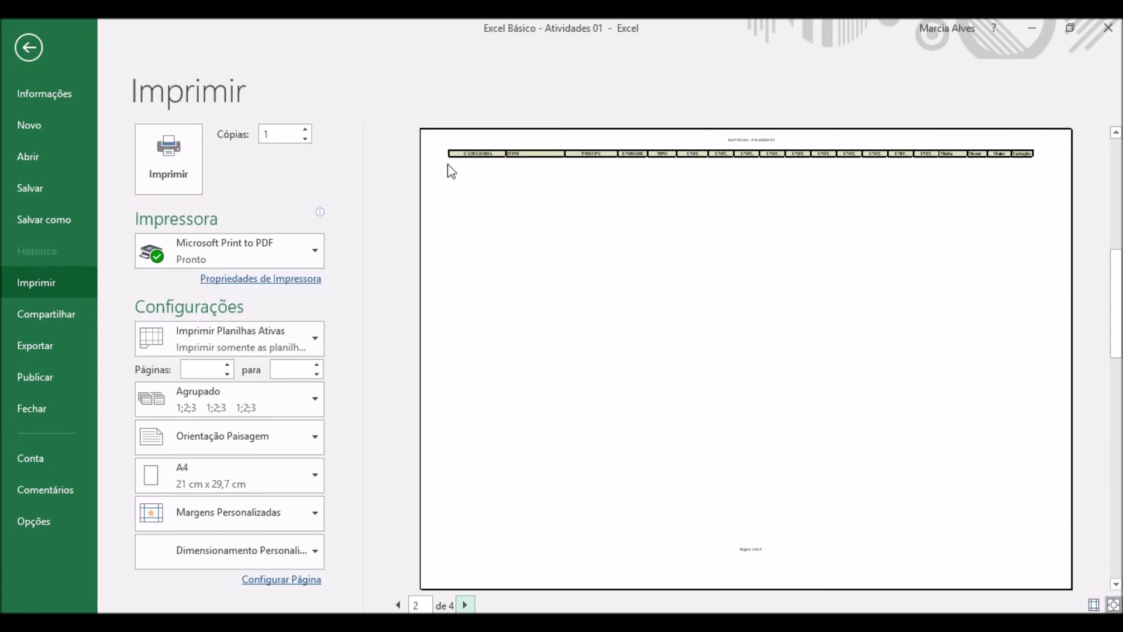
click(466, 605)
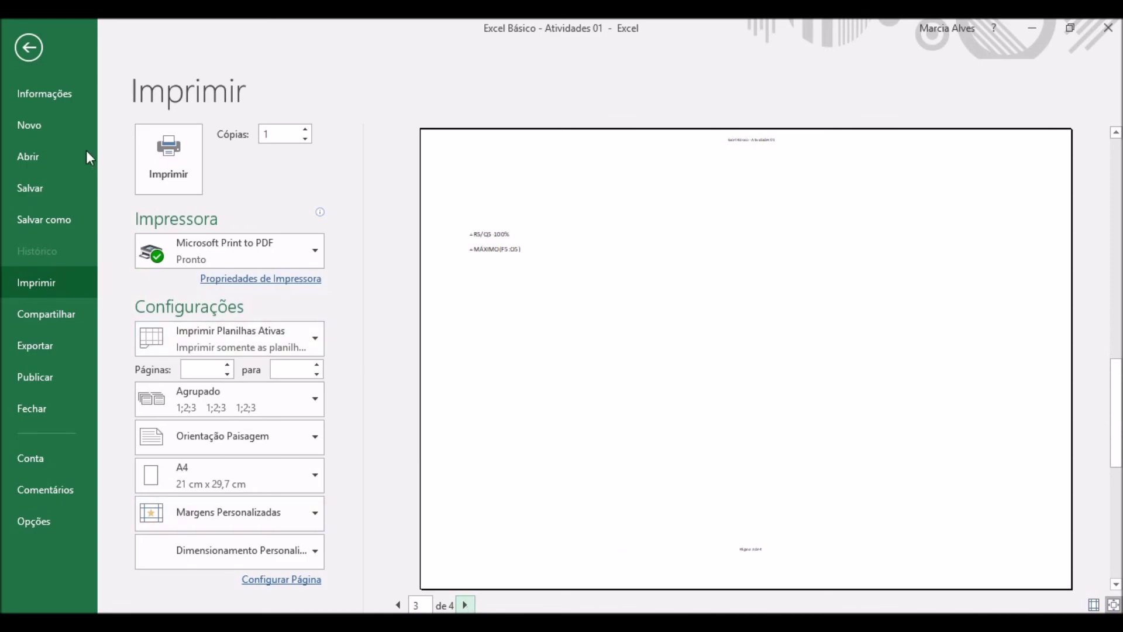
click(30, 49)
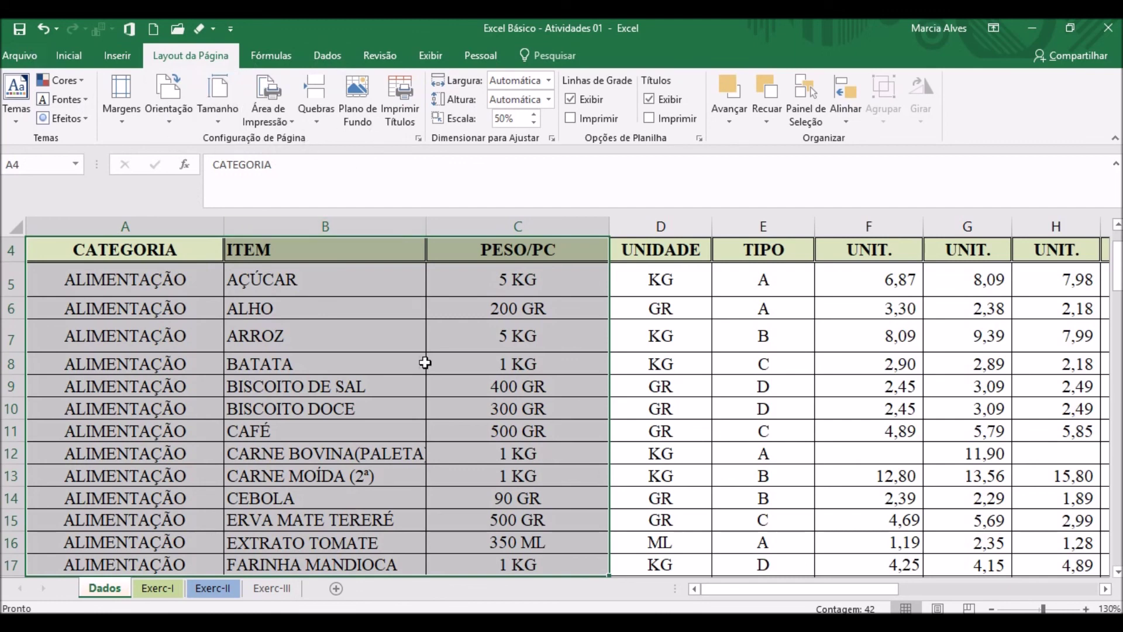
click(364, 455)
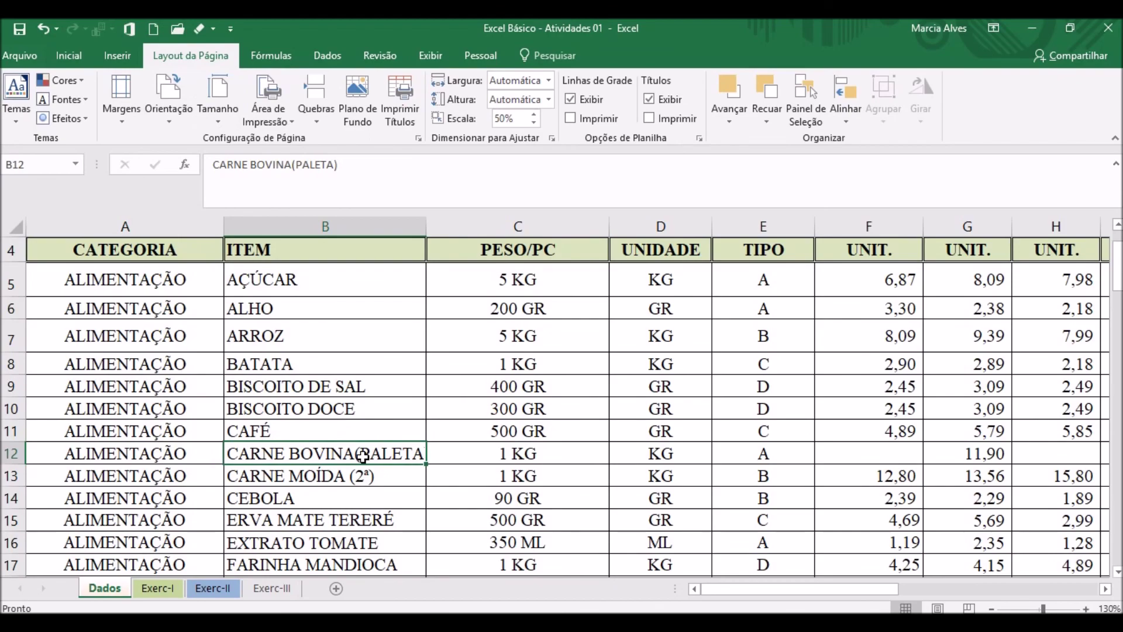